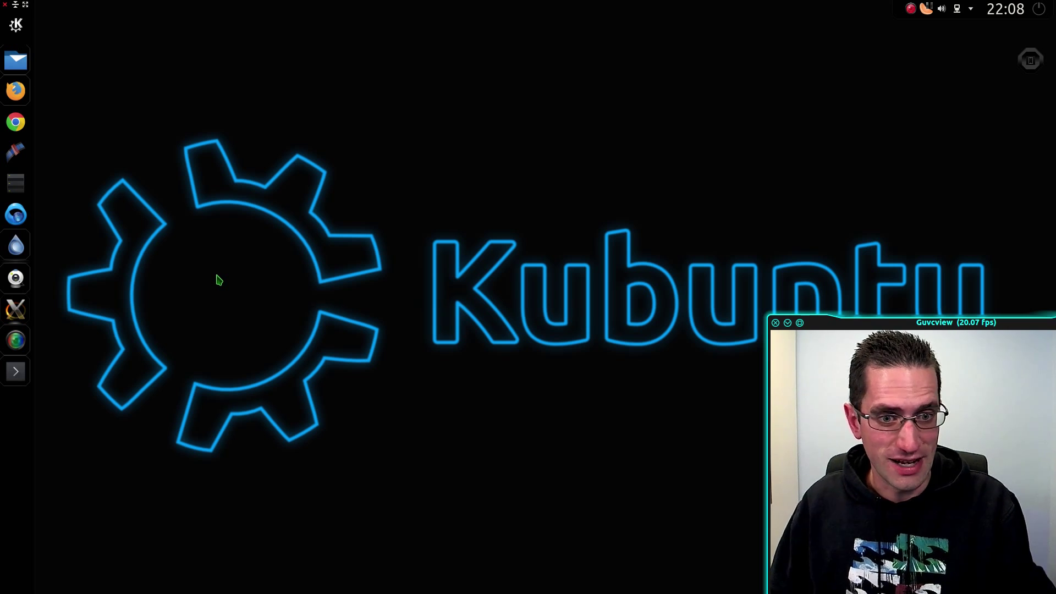
# Open a Konsole terminal from the dock.
pyautogui.click(16, 371)
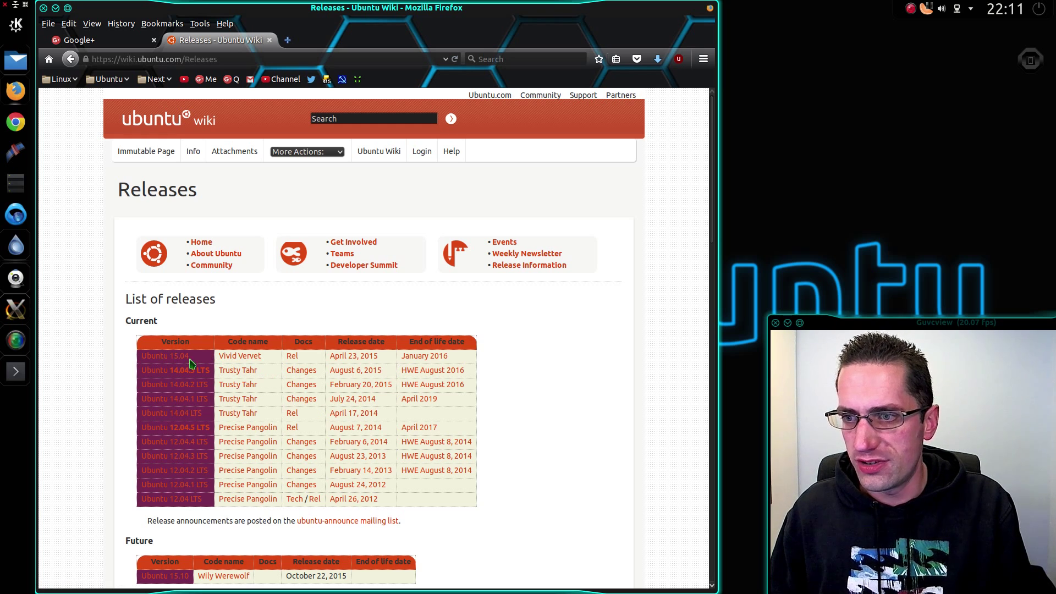
# Highlight the Vivid and Wily codenames in the Ubuntu Releases table.
pyautogui.moveTo(218, 360); pyautogui.dragTo(238, 360)
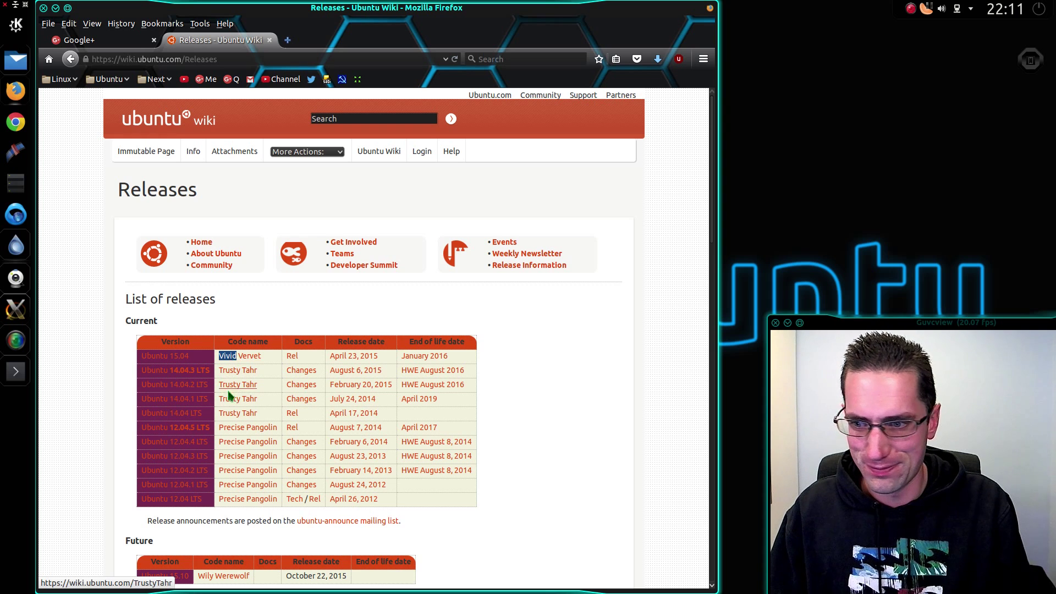
pyautogui.scroll(-3, 232, 403)
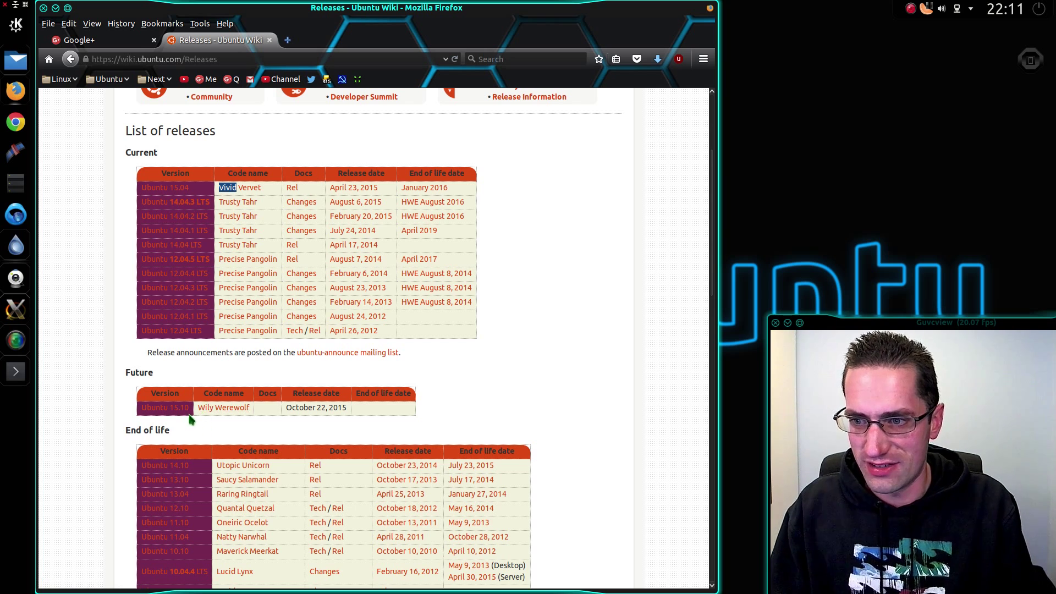
pyautogui.moveTo(198, 408); pyautogui.dragTo(214, 408)
pyautogui.scroll(3, 213, 408)
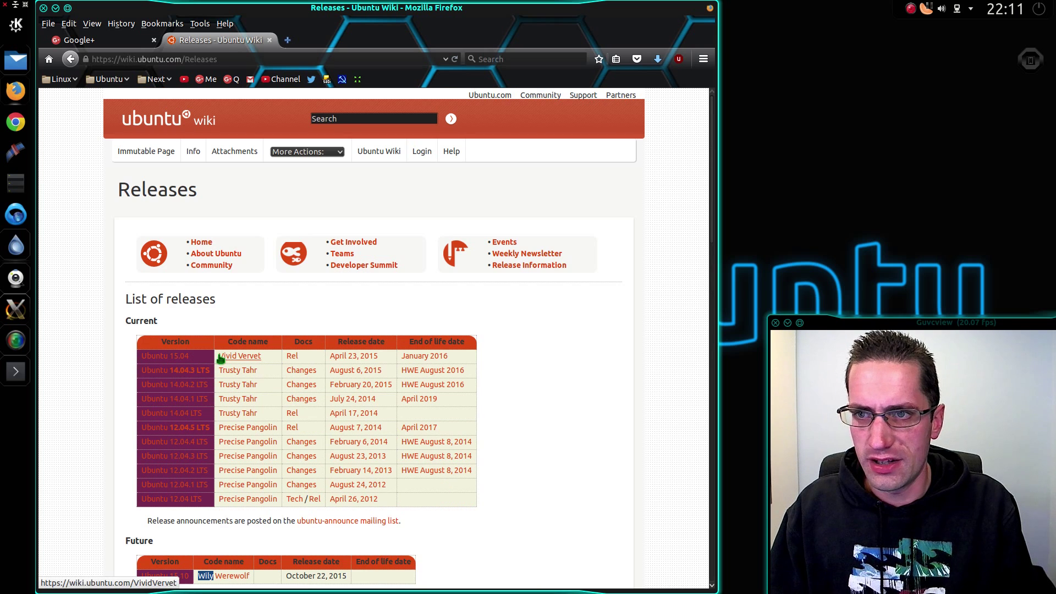
# Minimize Firefox and launch Synaptic Package Manager via the launcher, entering the admin password.
pyautogui.click(55, 8)
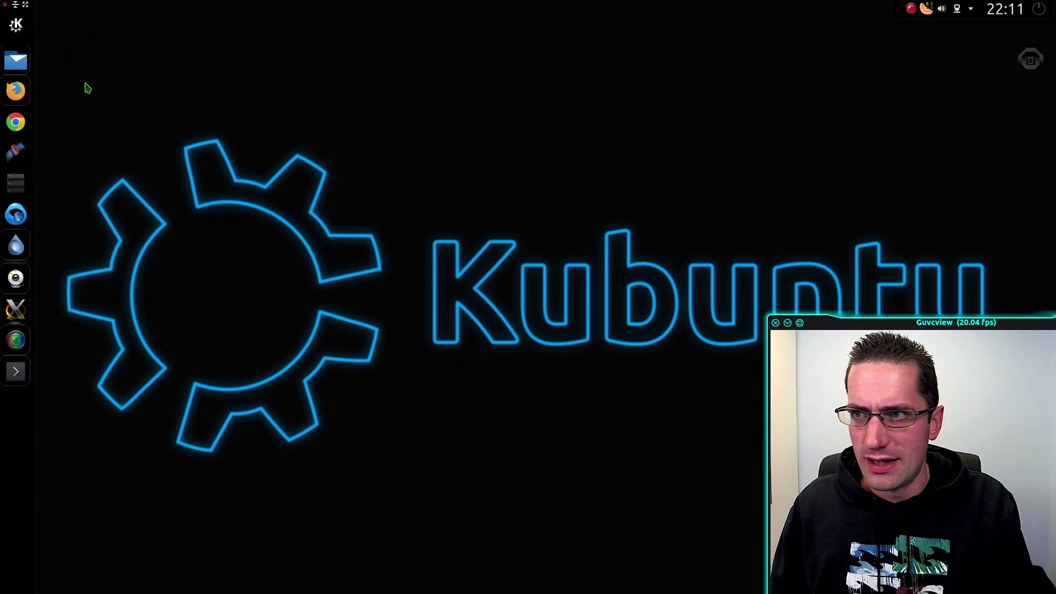
pyautogui.hotkey('alt', 'F1')
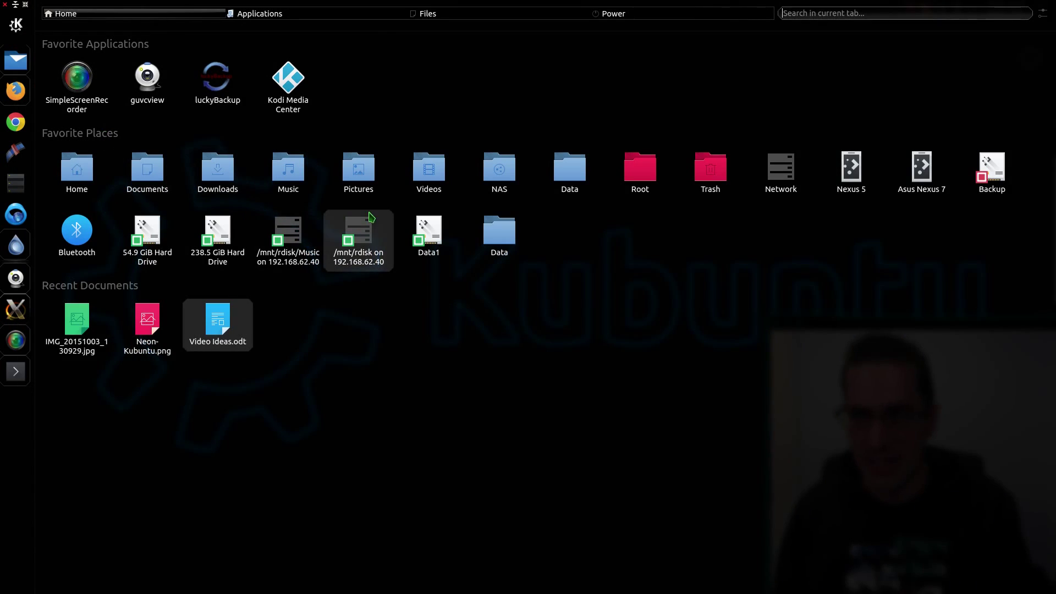
pyautogui.write('syn')
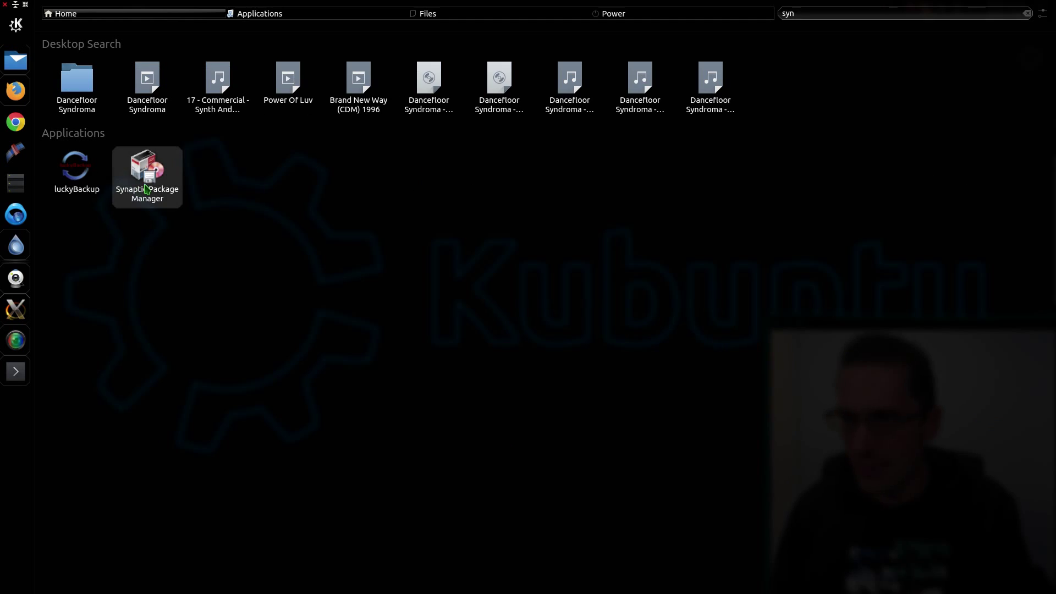
pyautogui.click(147, 175)
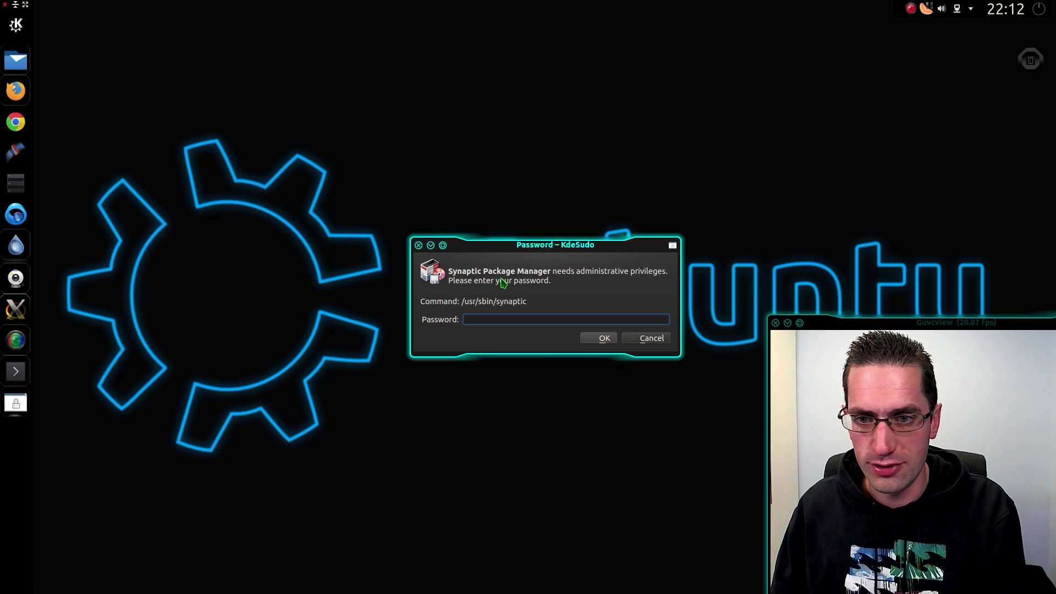
pyautogui.press('Return')
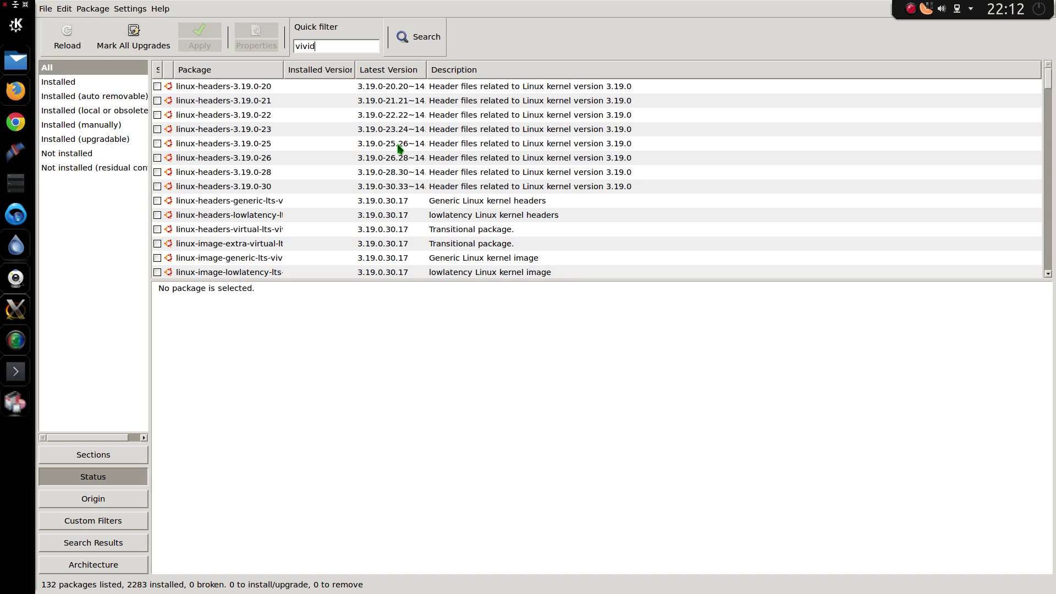
# Scroll through the 132 vivid packages, such as the 3.19.0 lts-vivid kernel headers.
pyautogui.scroll(-5, 282, 99)
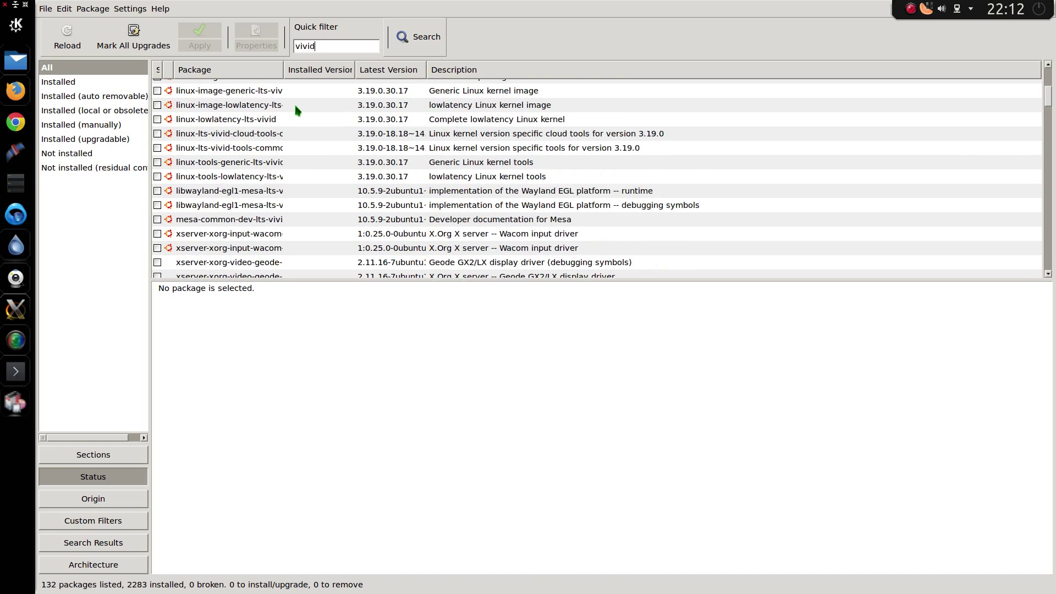
pyautogui.scroll(-2, 296, 111)
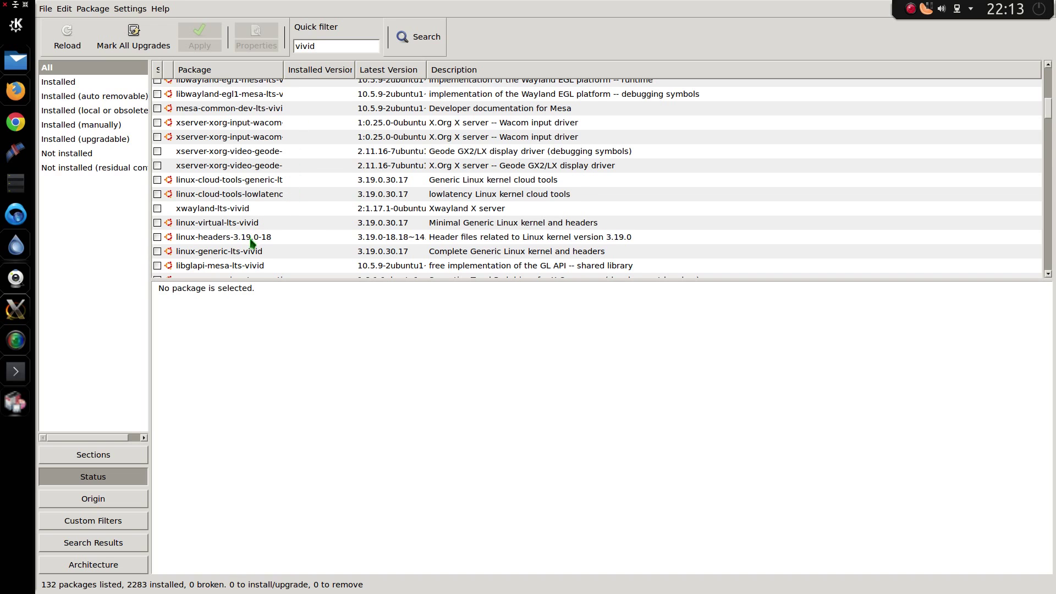
pyautogui.scroll(-6, 254, 229)
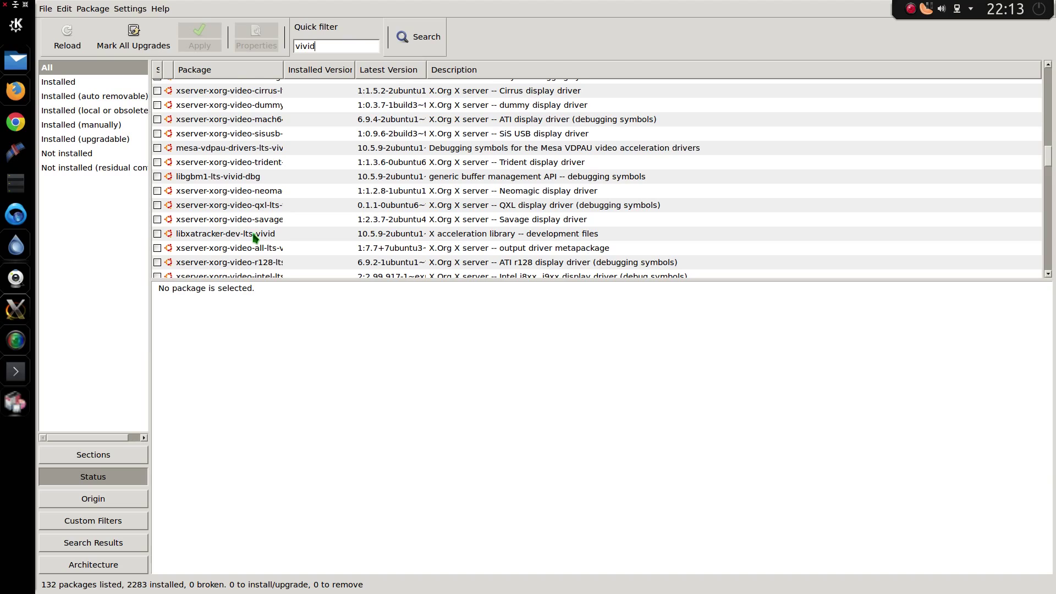
pyautogui.scroll(-9, 254, 237)
pyautogui.scroll(5, 254, 236)
pyautogui.scroll(18, 254, 236)
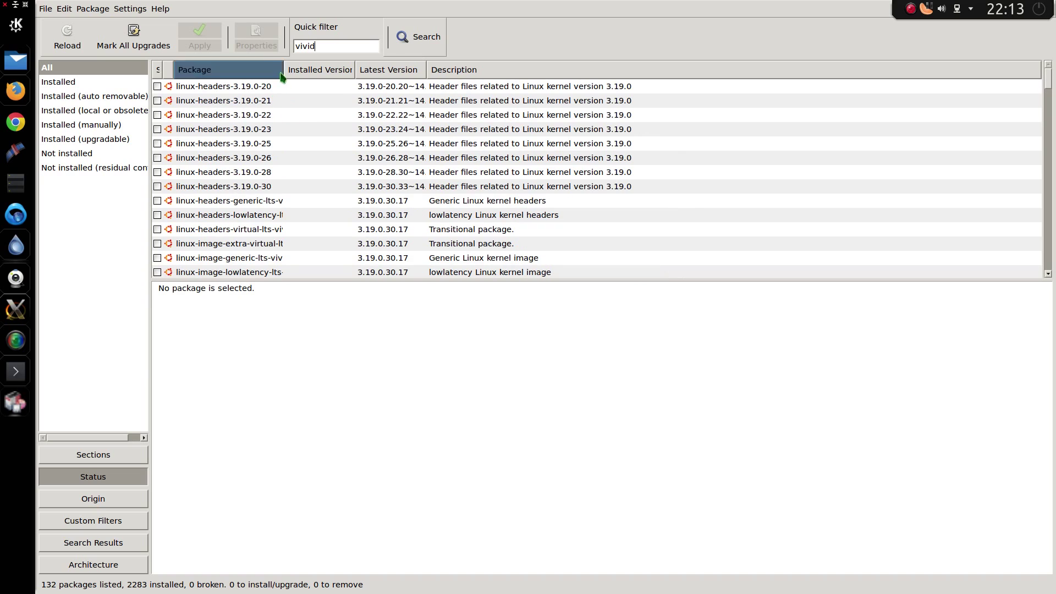
# Filter on 'vivid generic' and mark linux-generic-lts-vivid plus its required kernel packages for installation.
pyautogui.write('generic')
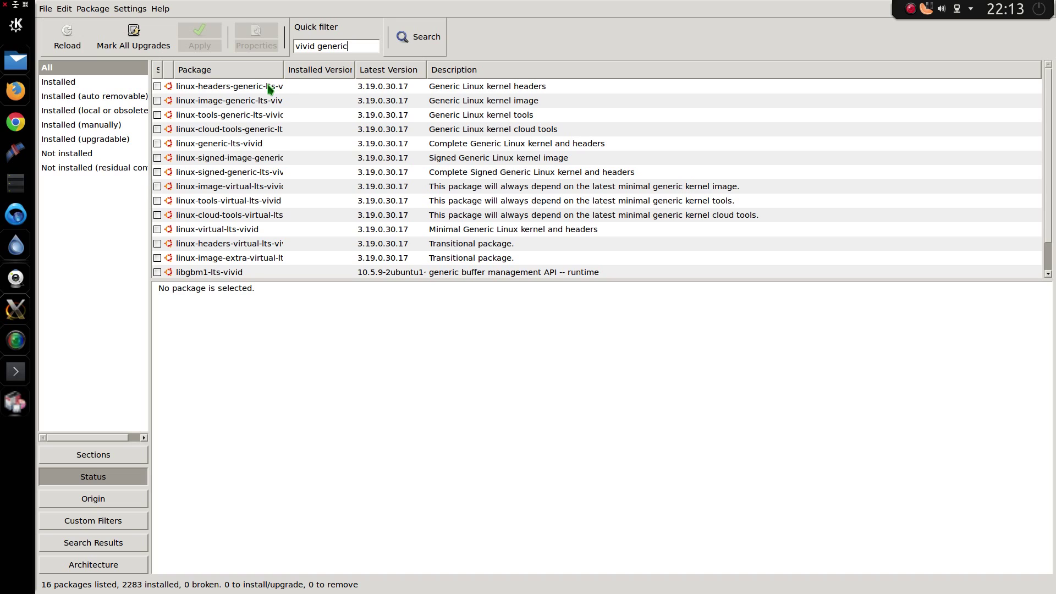
pyautogui.doubleClick(212, 148)
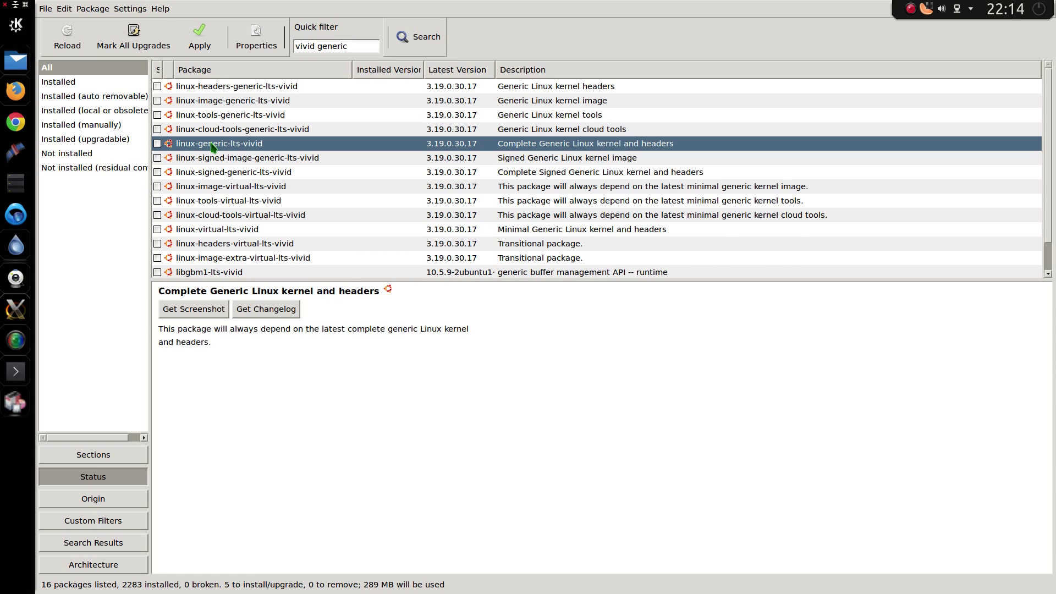
pyautogui.rightClick(249, 148)
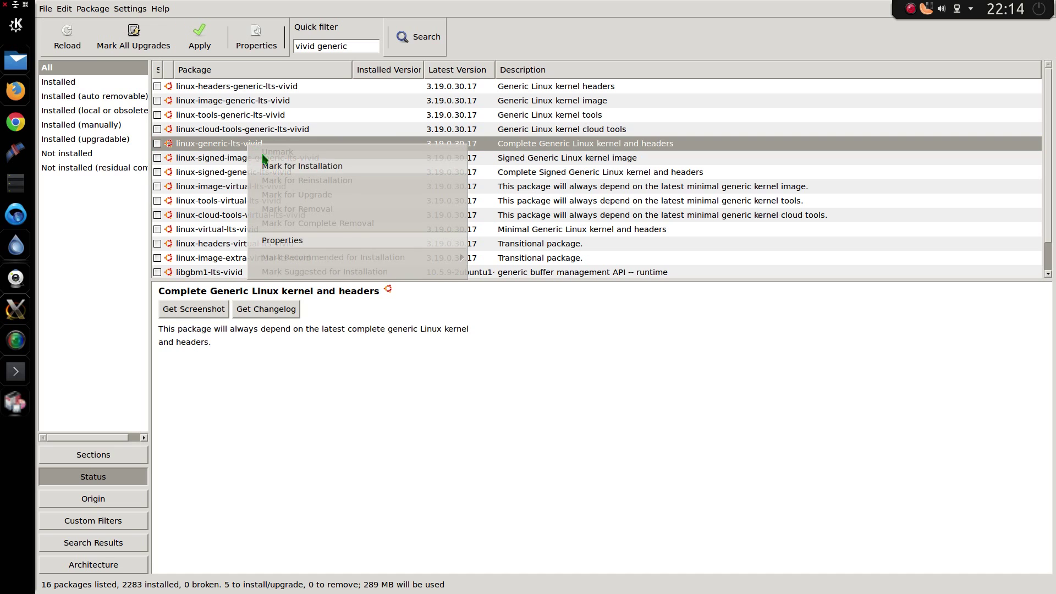
pyautogui.click(266, 165)
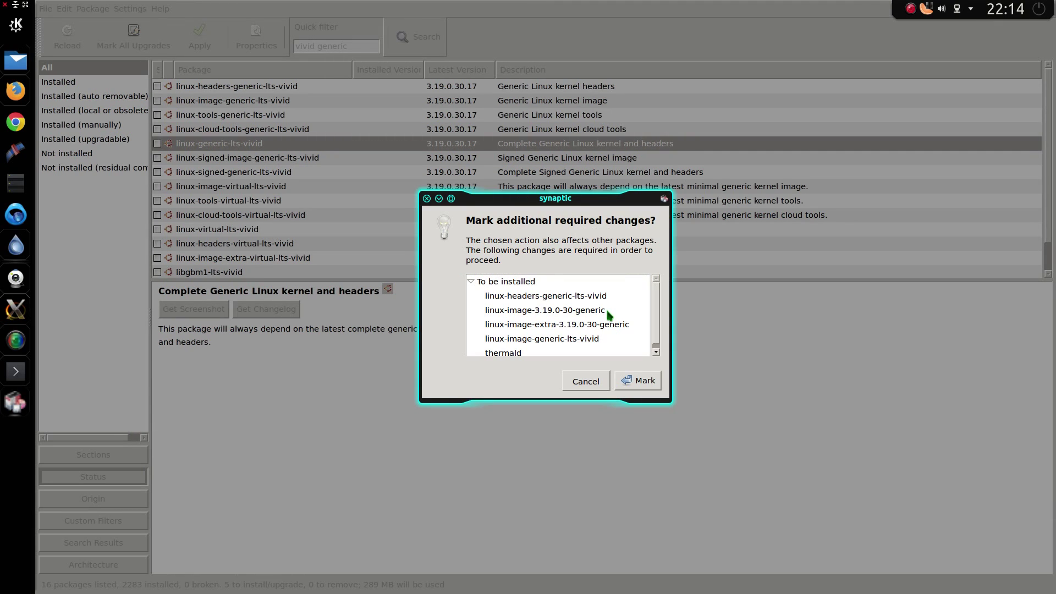
pyautogui.scroll(-1, 609, 316)
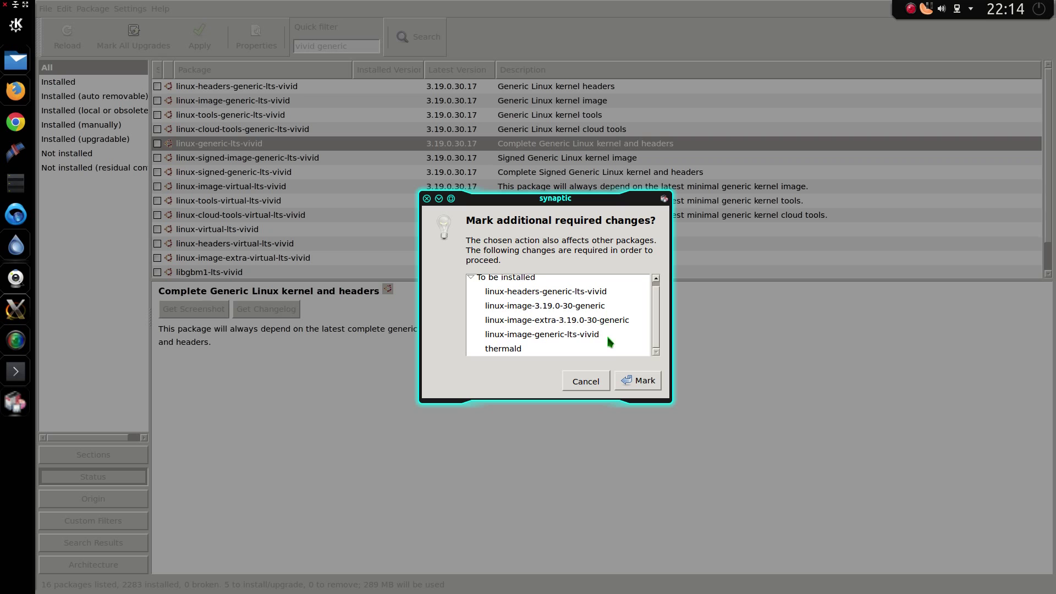
pyautogui.click(631, 381)
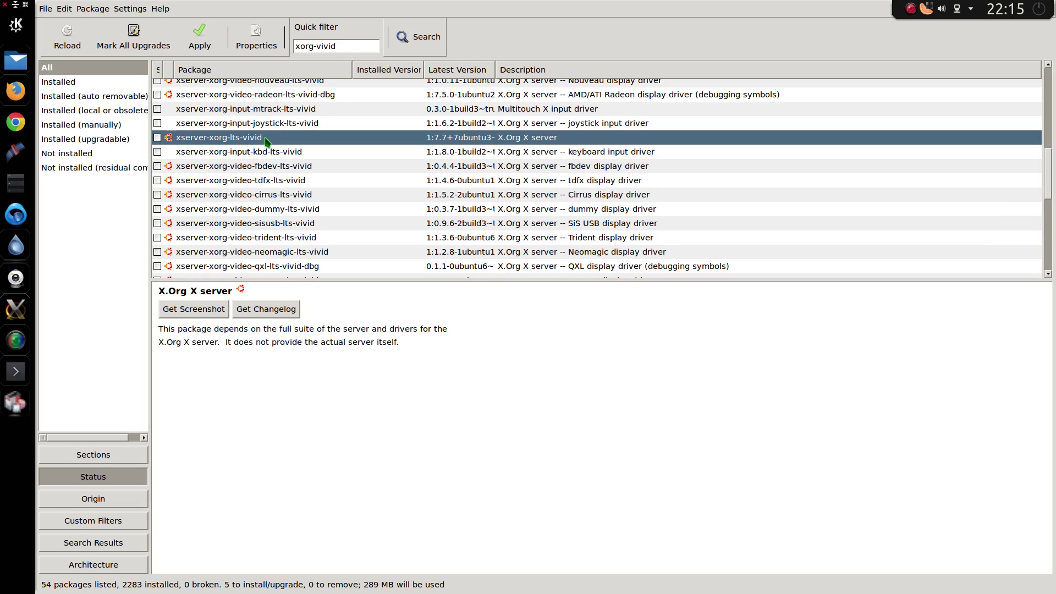
# Try marking xserver-xorg-lts-vivid, review its kodi and kubuntu-desktop removals, then cancel.
pyautogui.doubleClick(266, 142)
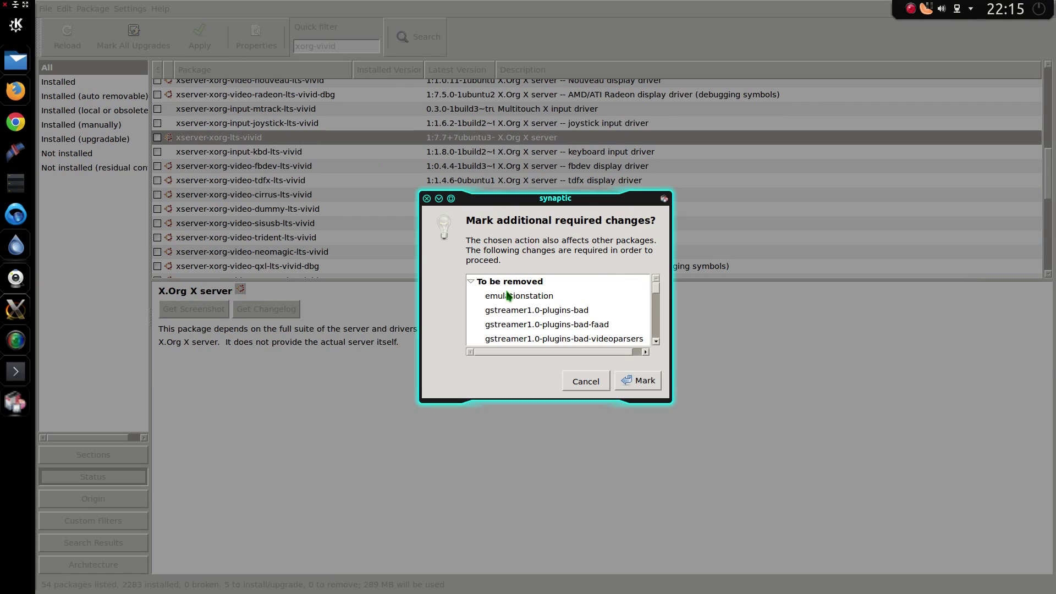
pyautogui.scroll(-1, 531, 299)
pyautogui.scroll(-4, 530, 298)
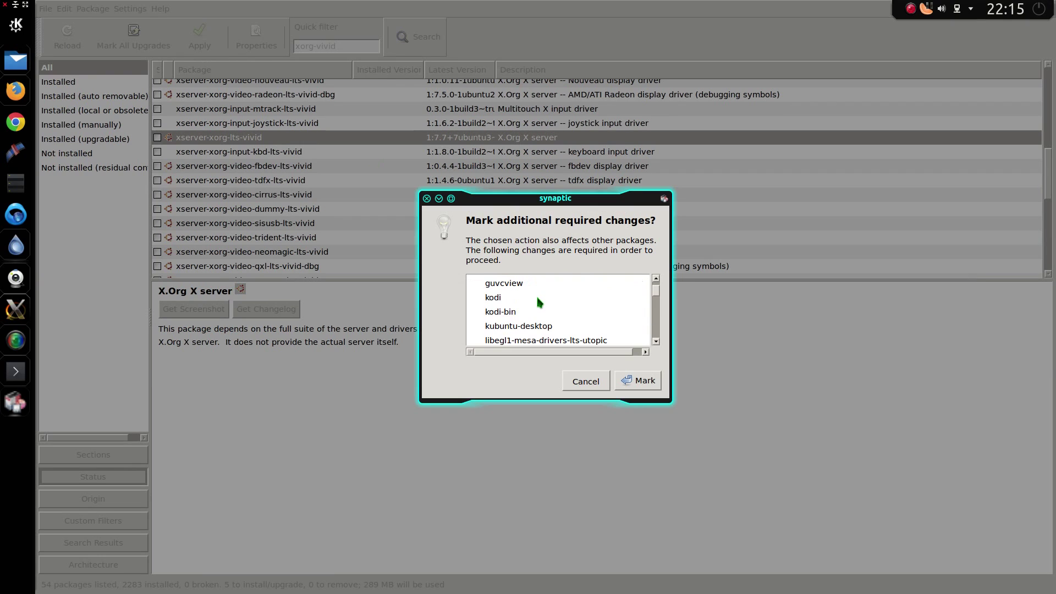
pyautogui.scroll(-12, 537, 298)
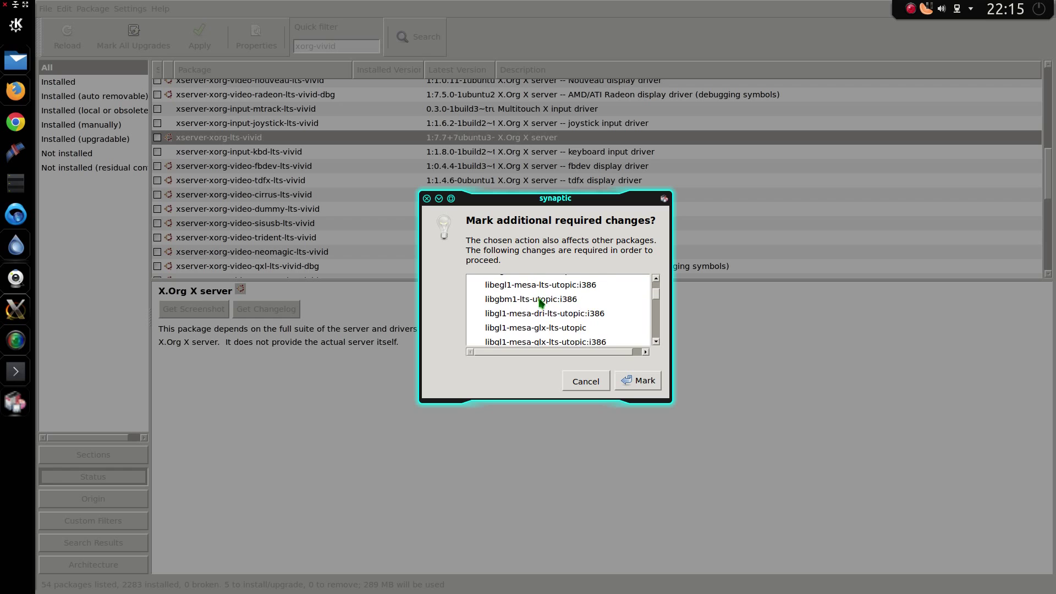
pyautogui.scroll(-5, 541, 306)
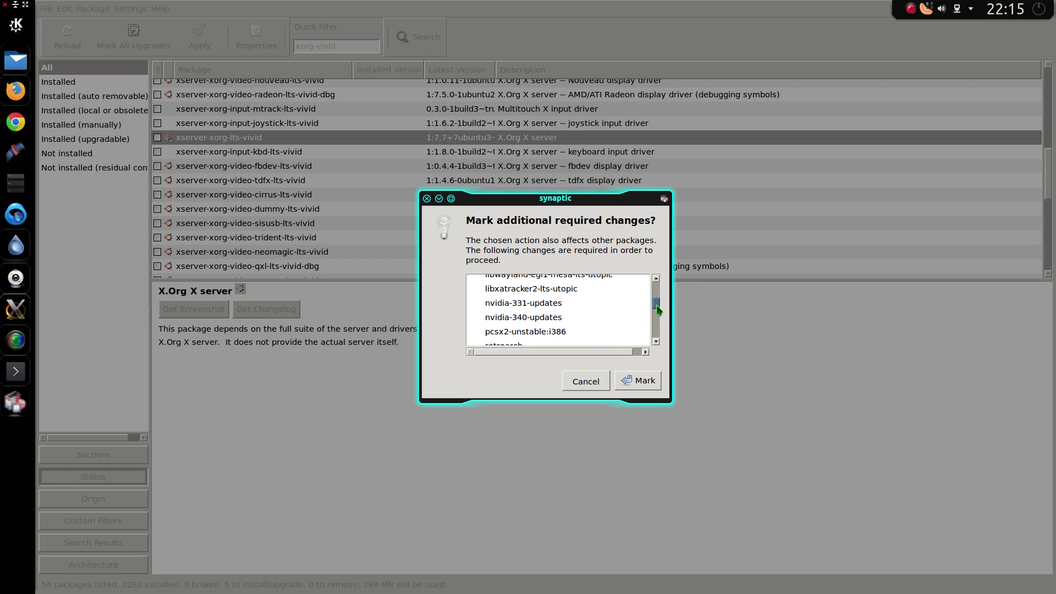
pyautogui.moveTo(660, 308); pyautogui.dragTo(666, 331)
pyautogui.press('Return')
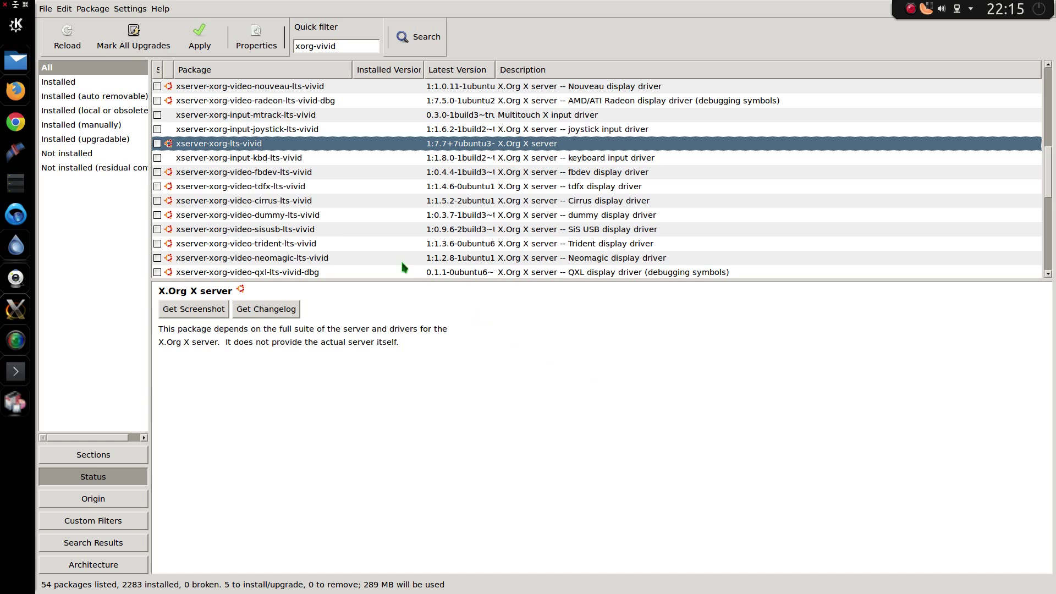
# Apply the marked changes to install the new 3.19.0 kernel packages, then reopen Synaptic.
pyautogui.click(194, 44)
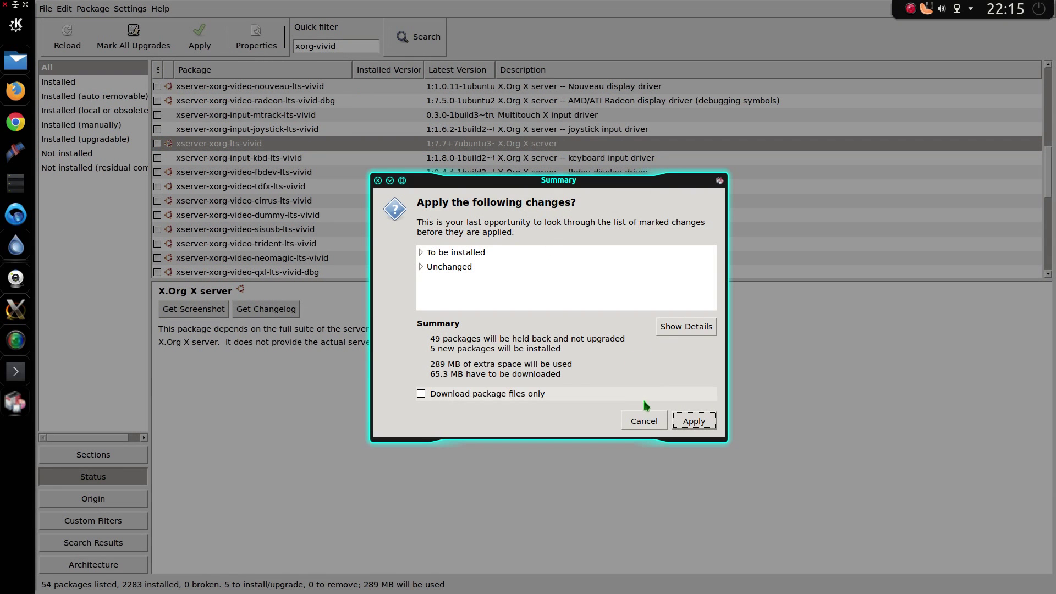
pyautogui.click(675, 419)
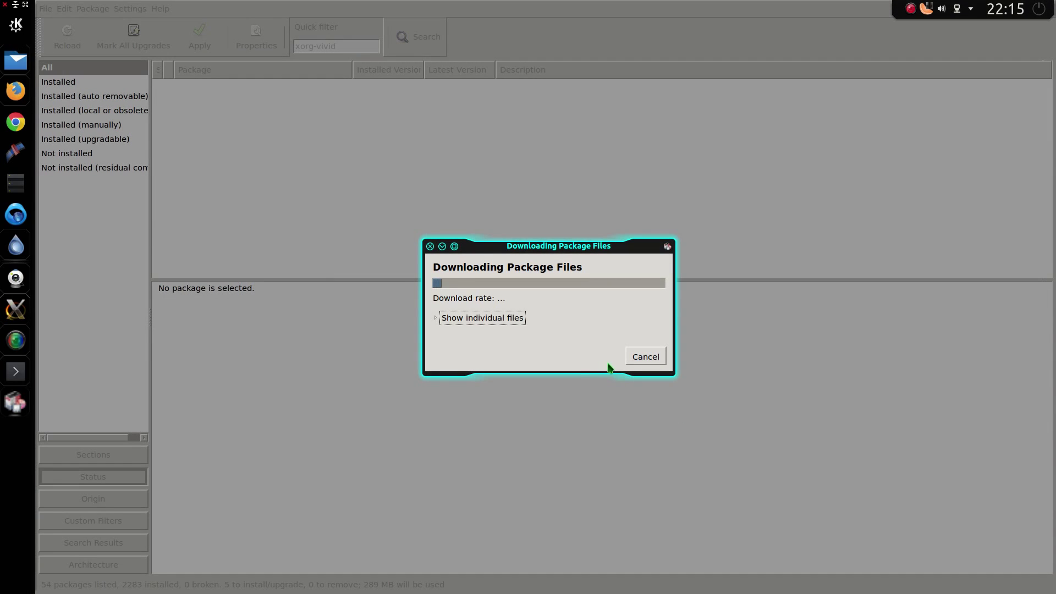
pyautogui.click(450, 320)
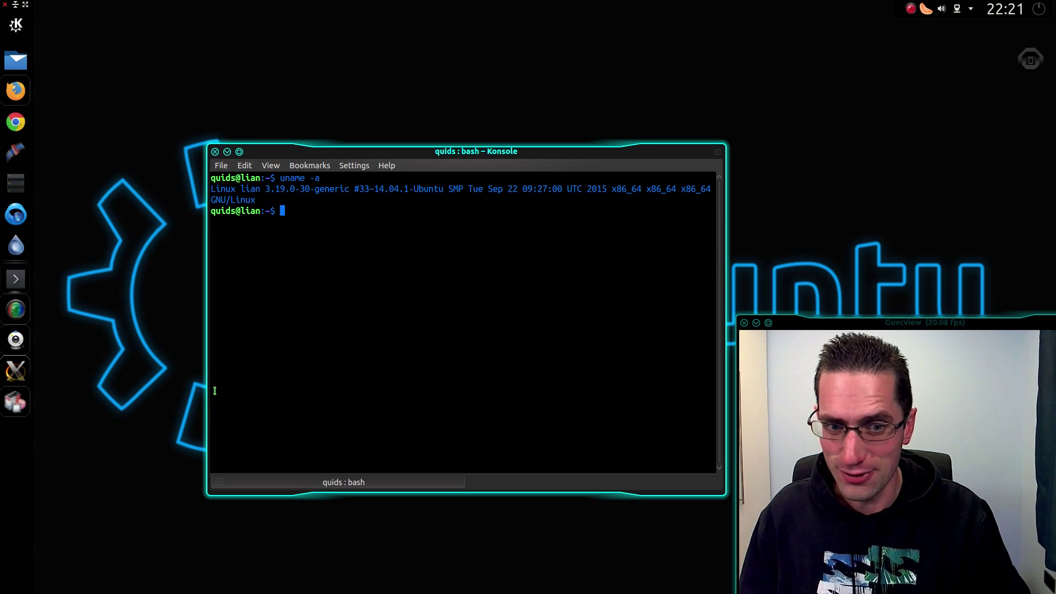
pyautogui.click(24, 412)
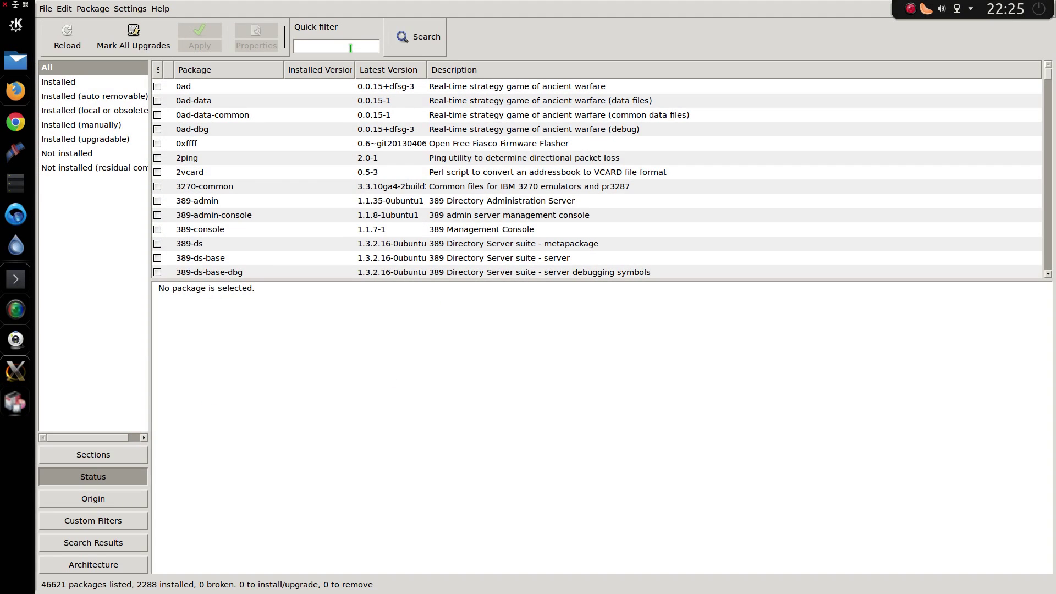
# Filter on 'utopic generic', sort by status, and mark the five installed lts-utopic metapackages for complete removal.
pyautogui.write('utopic')
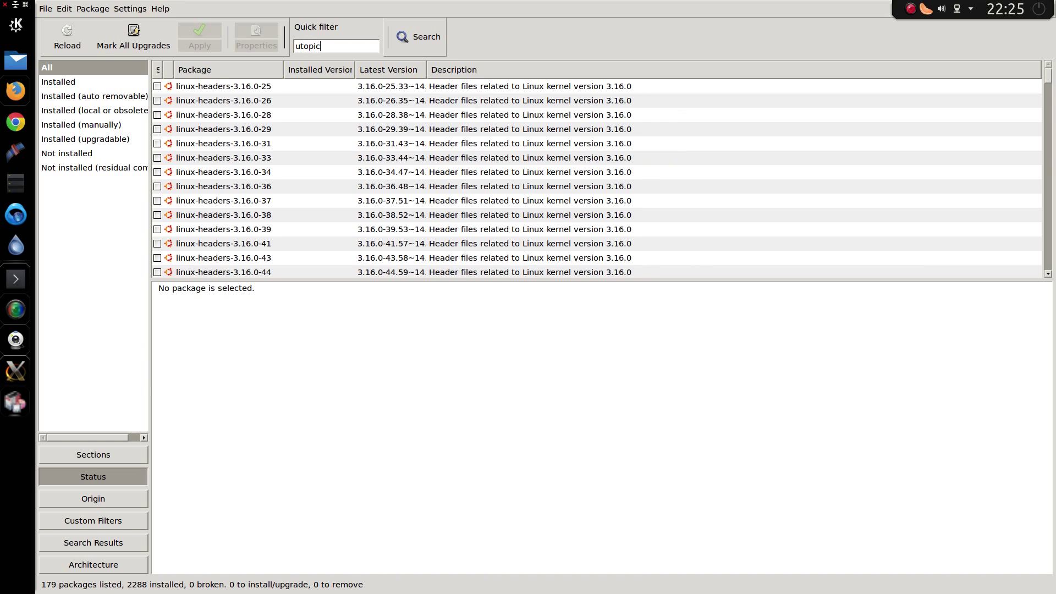
pyautogui.write(' generic')
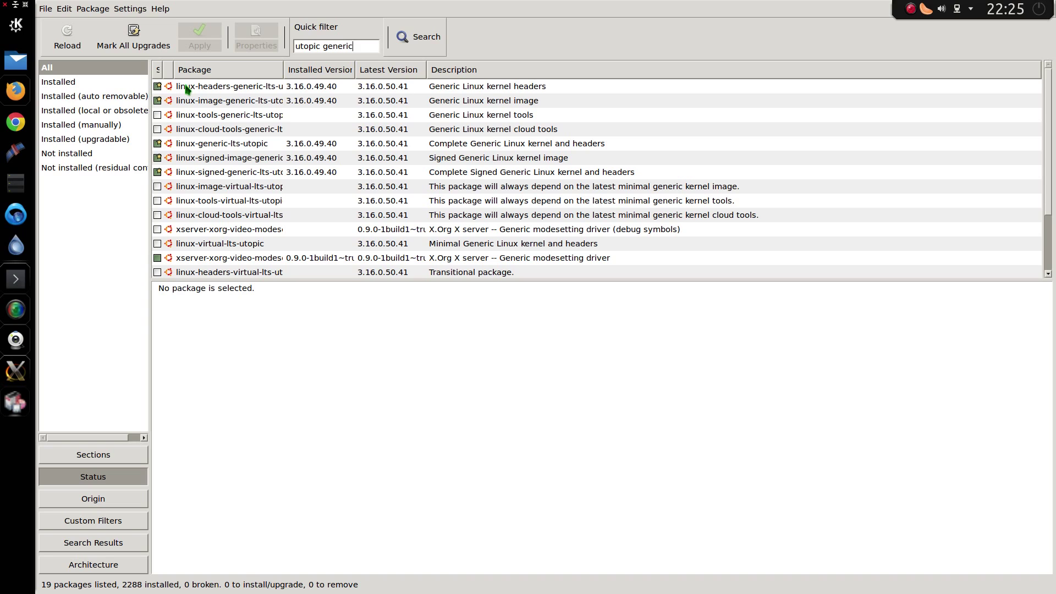
pyautogui.click(186, 88)
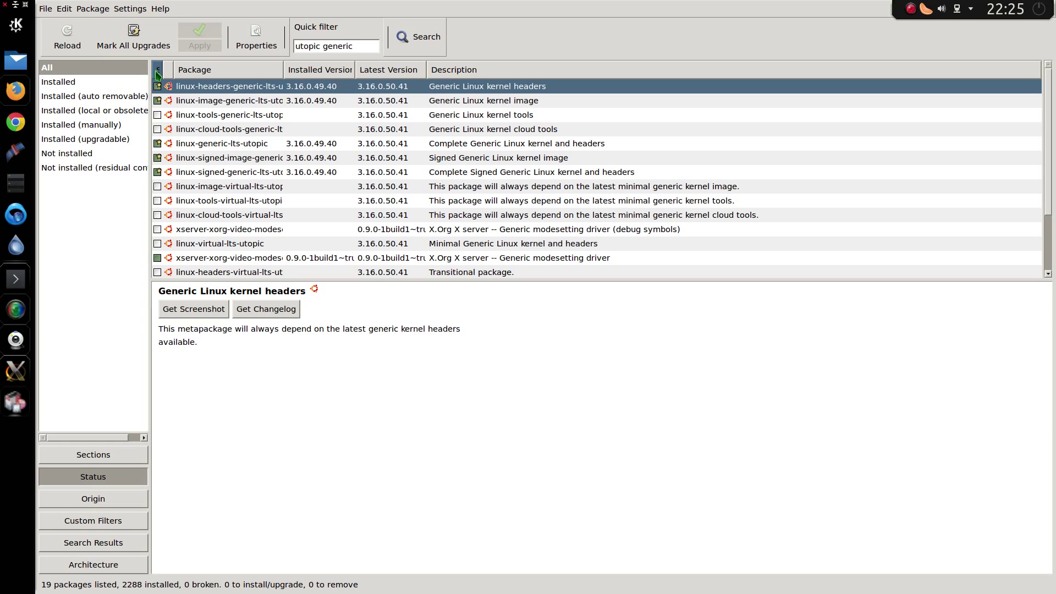
pyautogui.click(158, 70)
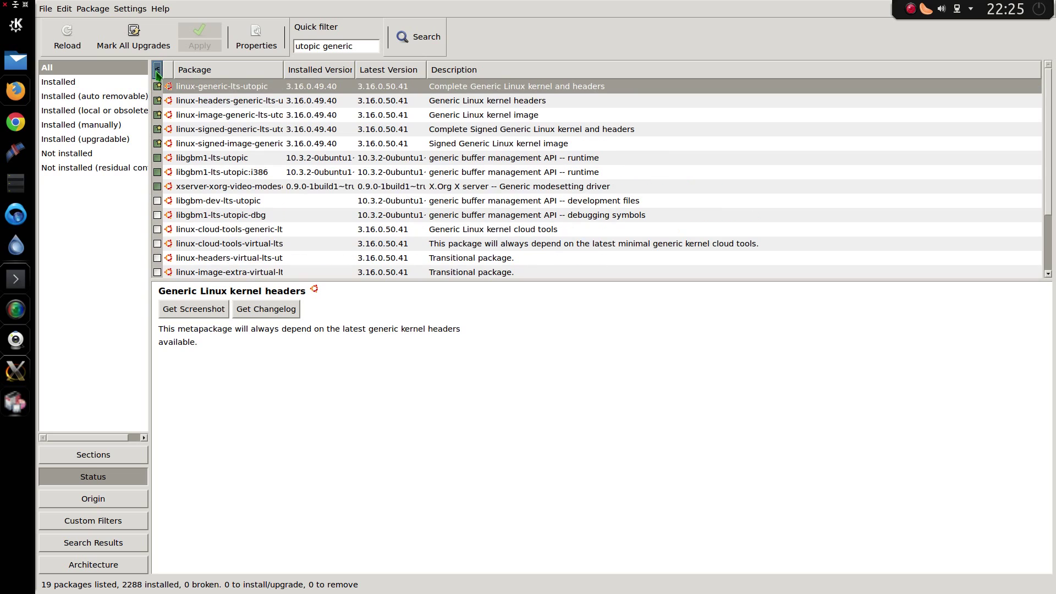
pyautogui.click(195, 128)
pyautogui.click(204, 144)
pyautogui.keyDown('shift'); pyautogui.click(204, 87); pyautogui.keyUp('shift')
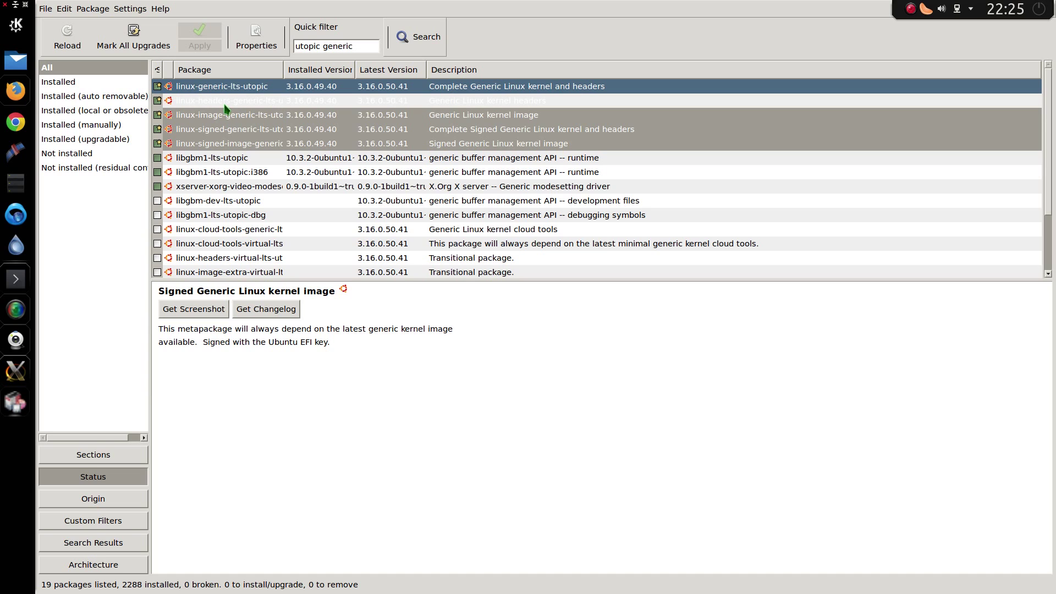
pyautogui.rightClick(214, 100)
pyautogui.click(249, 172)
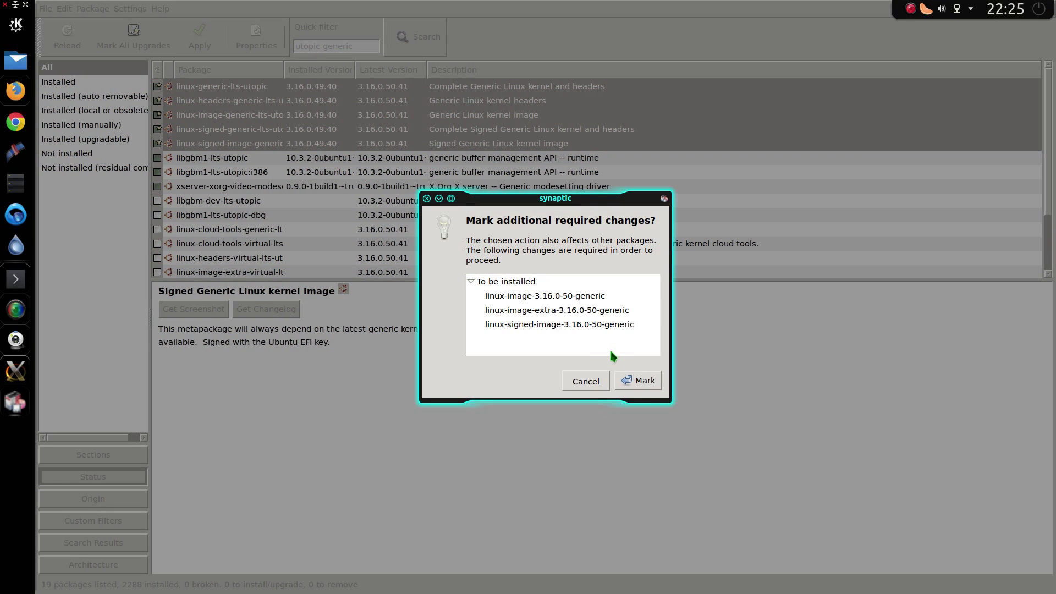
# Decline the extra 3.16.0-50 image installs and widen the Package column.
pyautogui.click(602, 388)
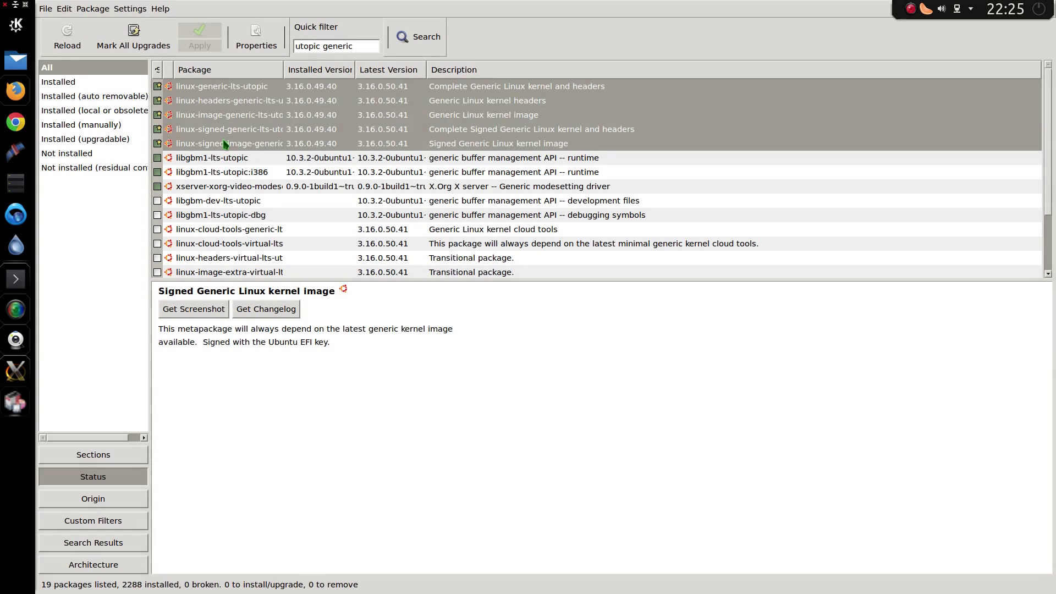
pyautogui.click(199, 115)
pyautogui.click(217, 135)
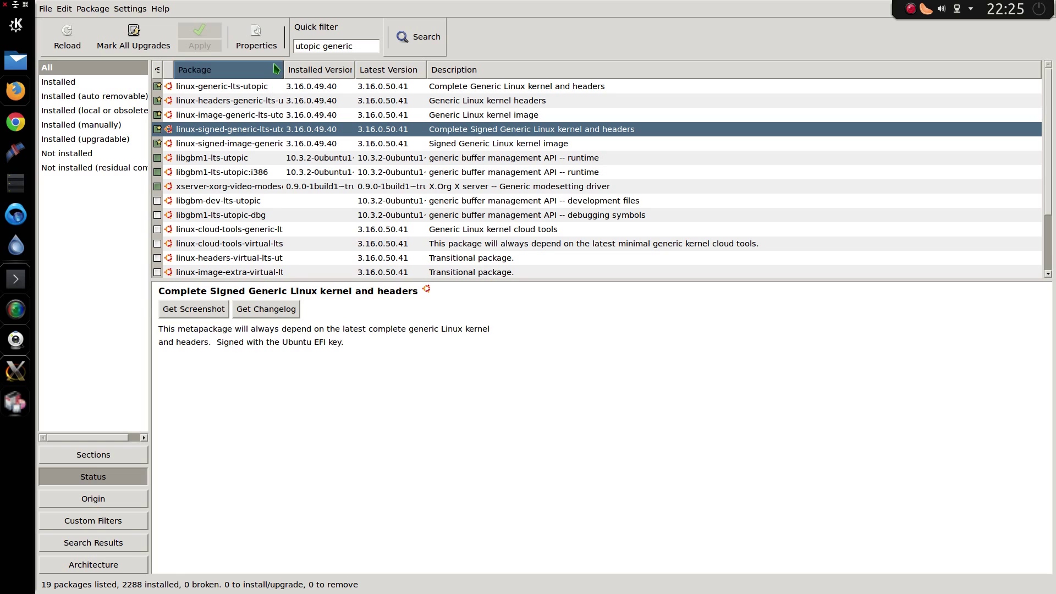
pyautogui.moveTo(302, 64); pyautogui.dragTo(351, 63)
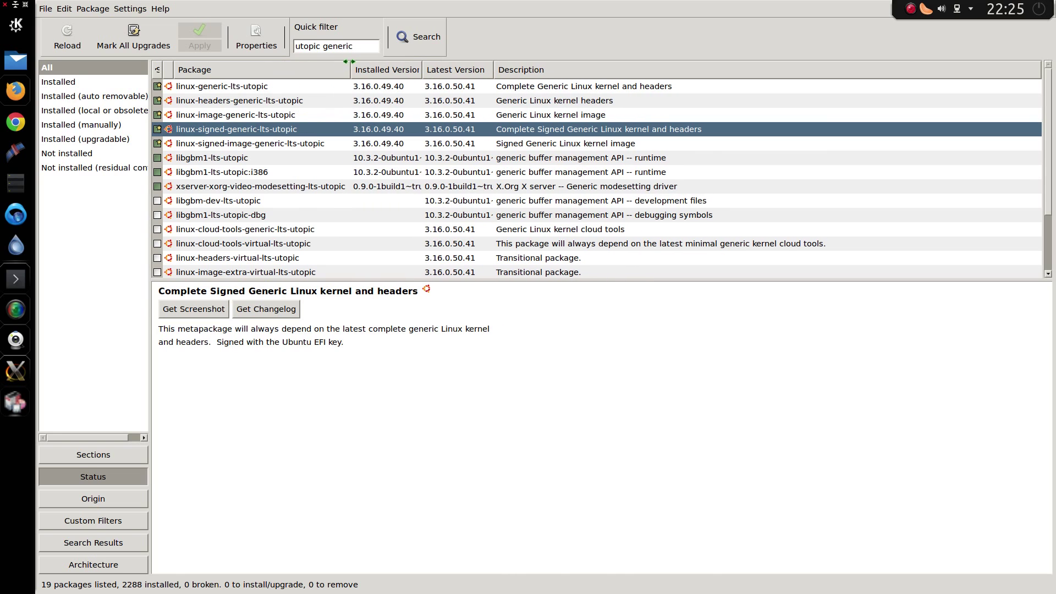
pyautogui.click(242, 143)
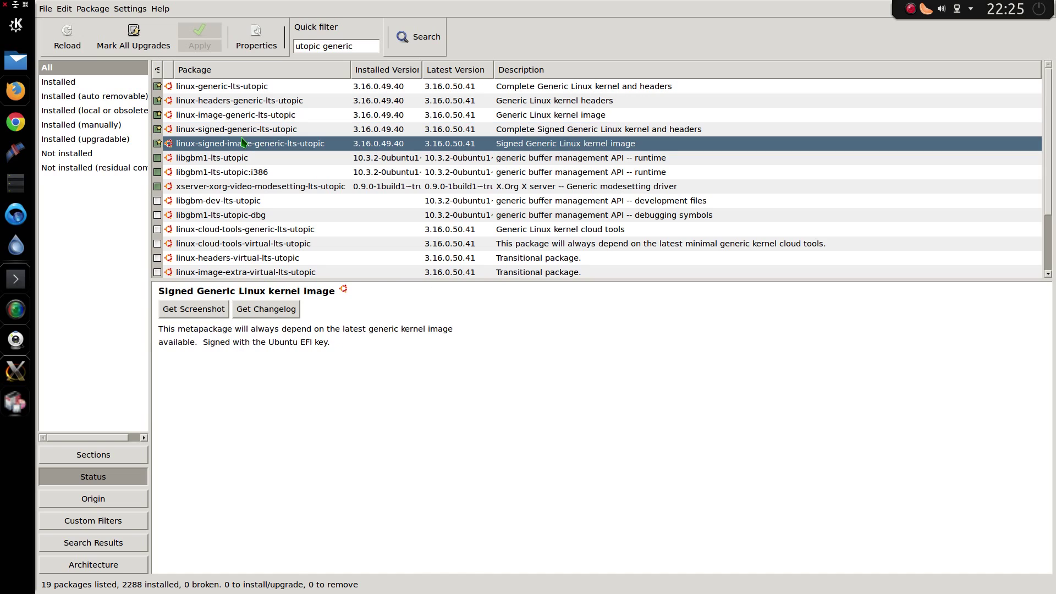
# Mark the five lts-utopic metapackages for complete removal and change the quick filter to 'linux'.
pyautogui.click(242, 88)
pyautogui.click(242, 103)
pyautogui.click(242, 115)
pyautogui.click(241, 130)
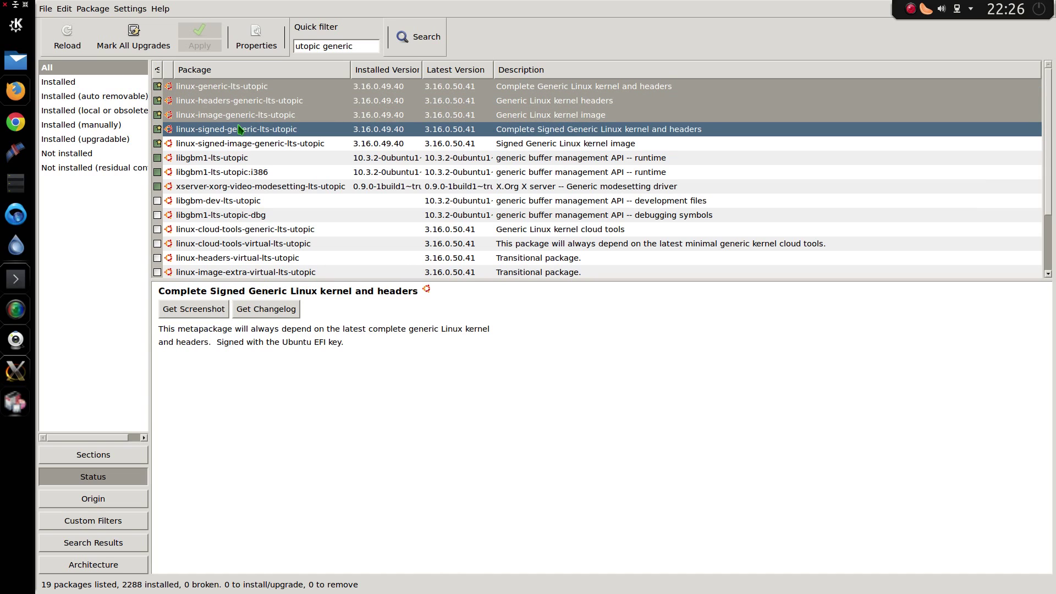
pyautogui.click(239, 144)
pyautogui.rightClick(238, 143)
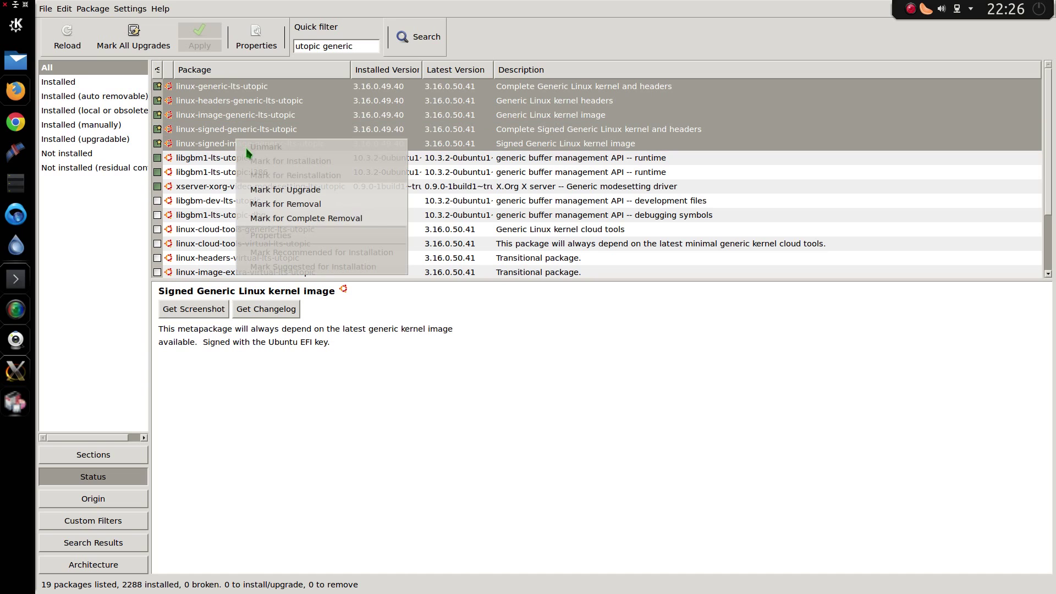
pyautogui.click(283, 219)
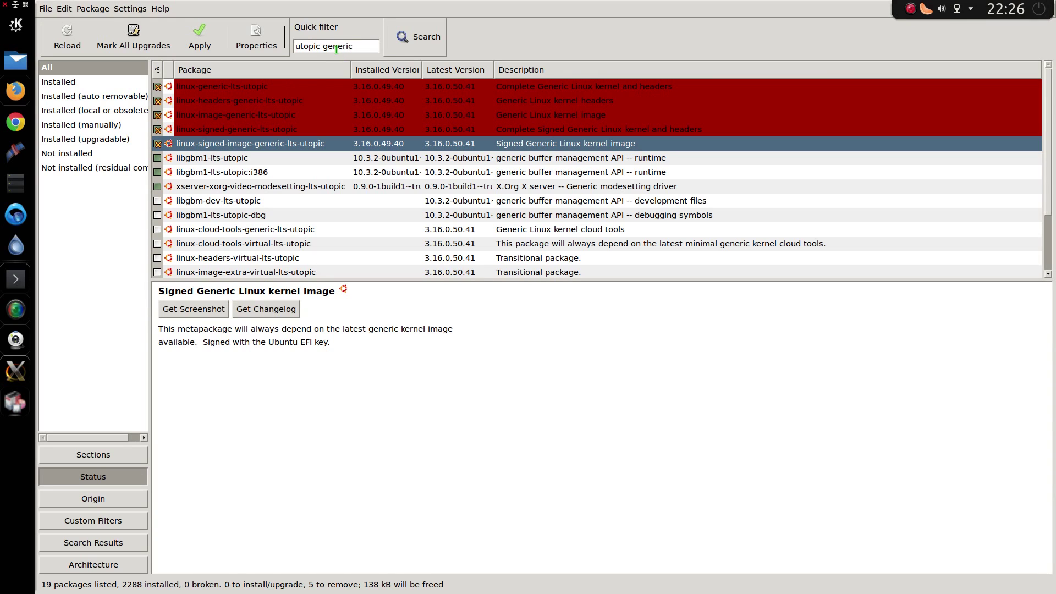
pyautogui.tripleClick(368, 44)
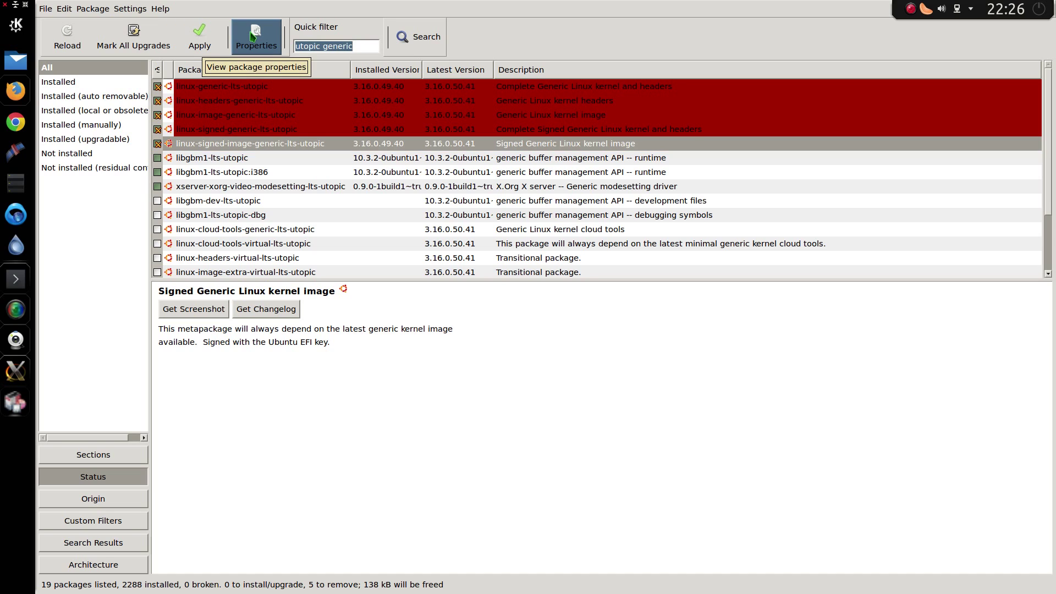
pyautogui.write('linux')
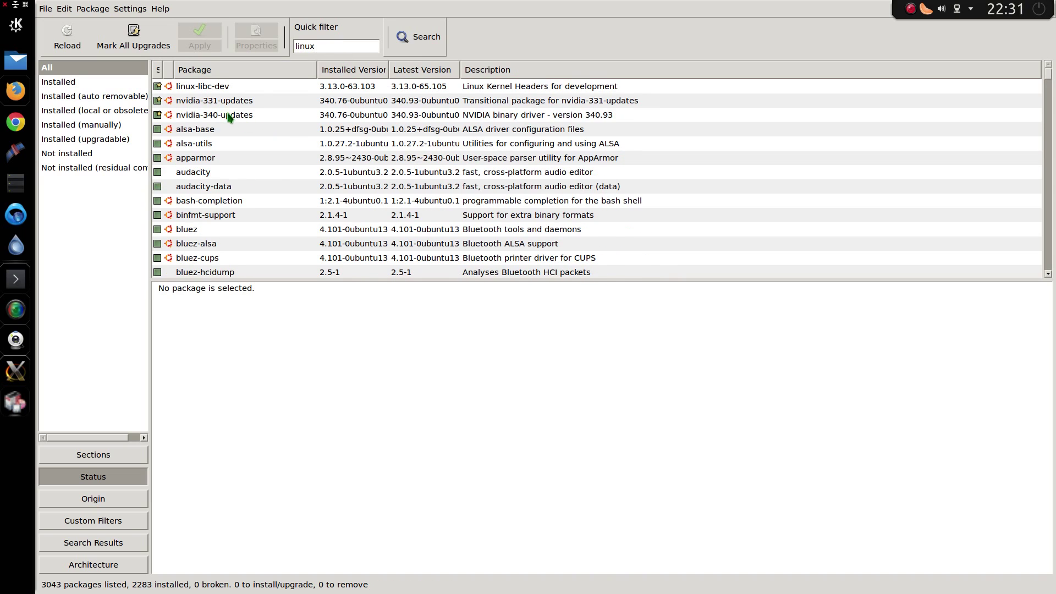
# Scroll down to the 3.16.0-46 kernel packages and select linux-headers-3.16.0-46.
pyautogui.scroll(-1, 230, 117)
pyautogui.scroll(-8, 241, 121)
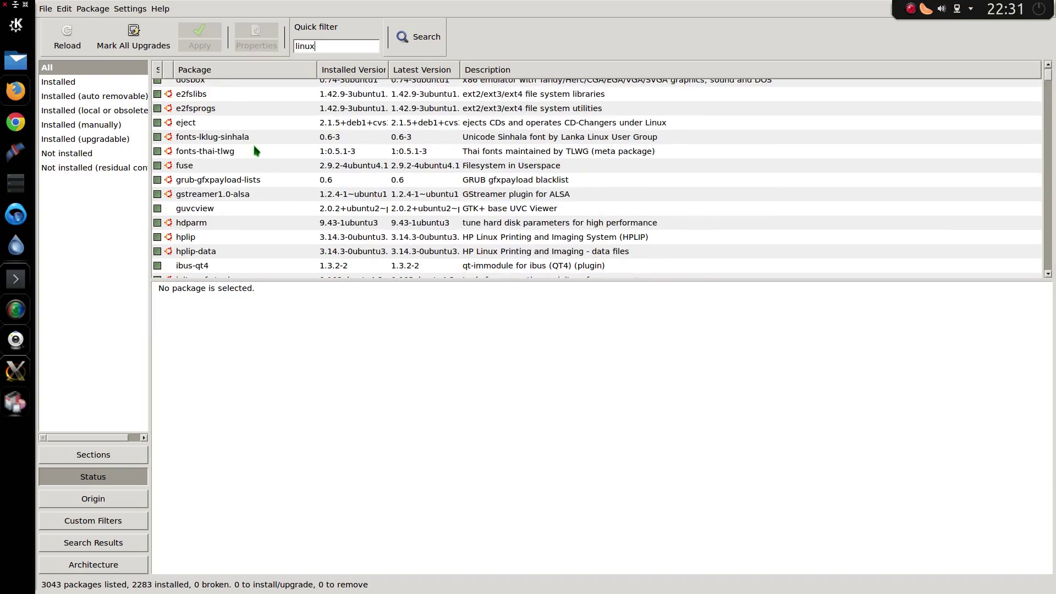
pyautogui.scroll(-15, 254, 149)
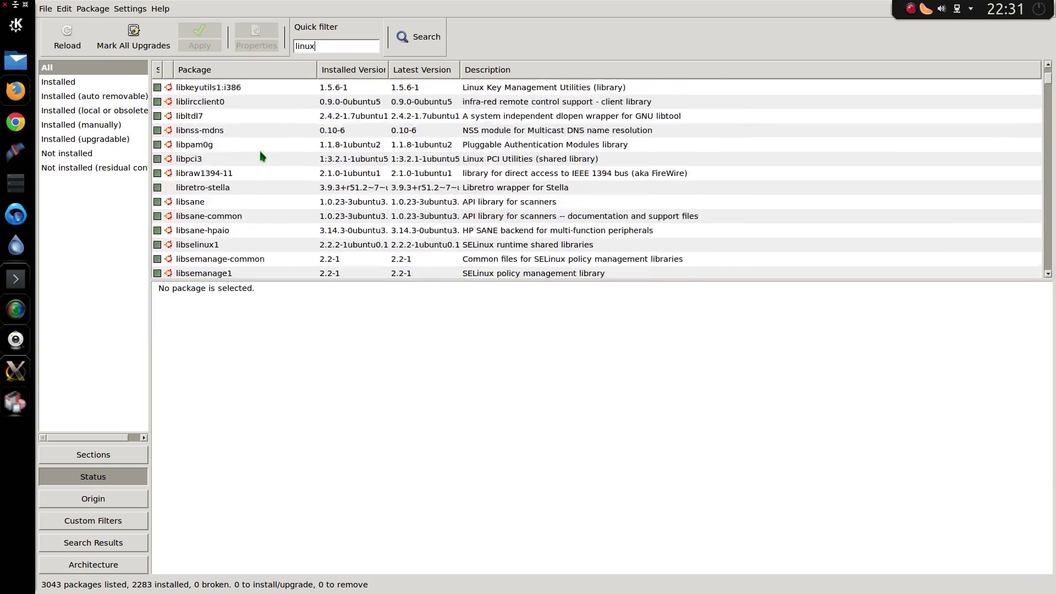
pyautogui.scroll(-10, 259, 148)
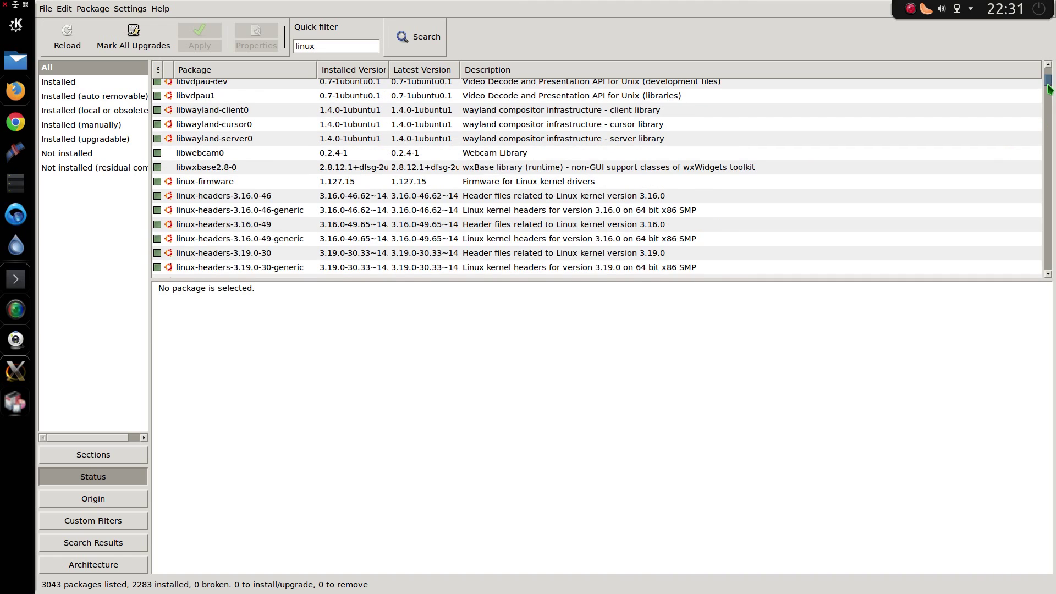
pyautogui.scroll(-2, 271, 123)
pyautogui.click(270, 120)
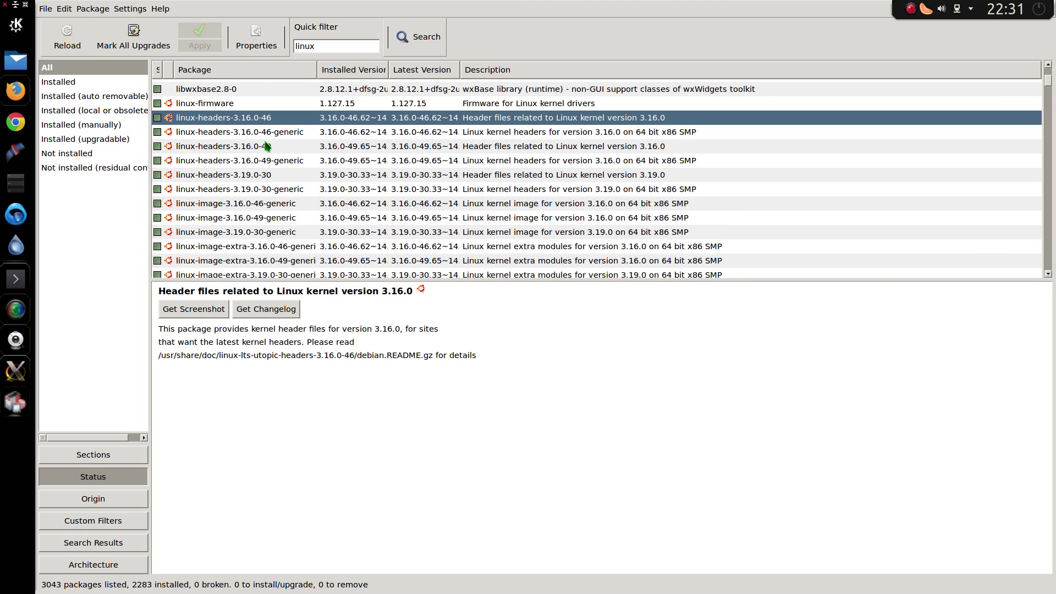
pyautogui.scroll(-1, 263, 237)
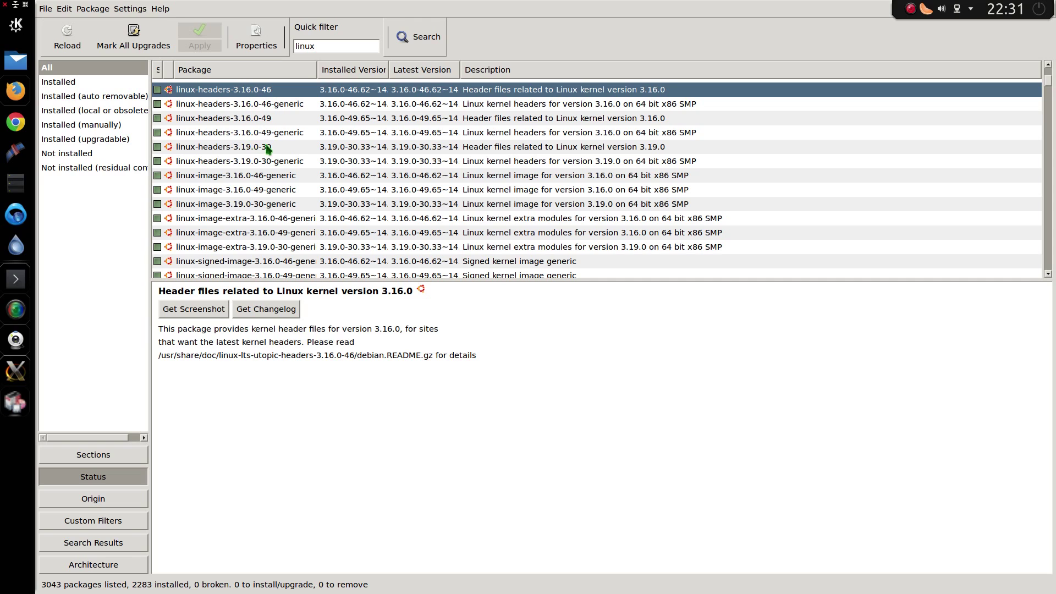
# Add the generic headers, image, image-extra and signed-image rows, marking all five for complete removal.
pyautogui.click(262, 106)
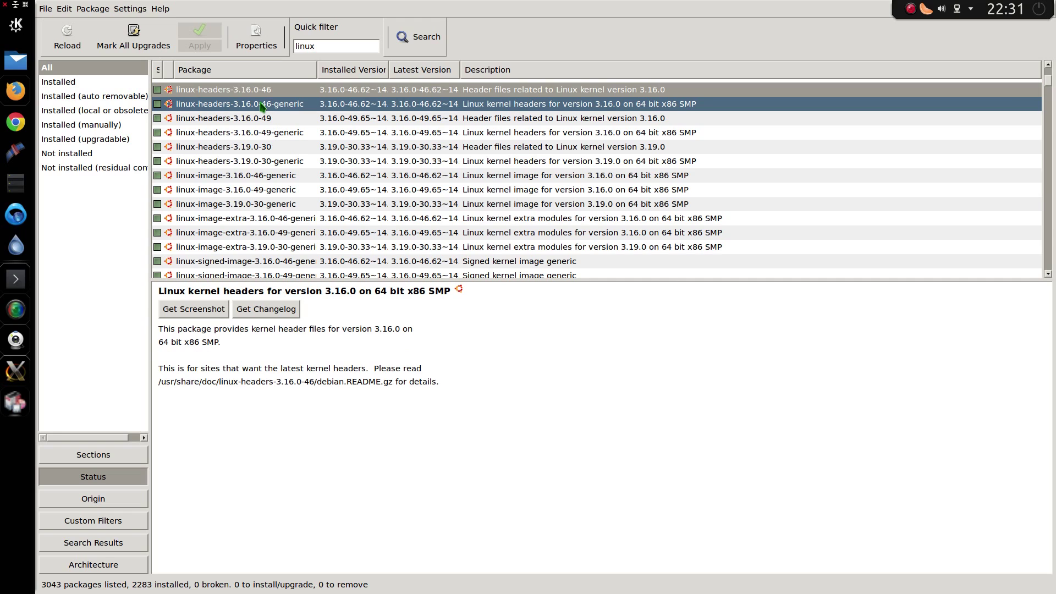
pyautogui.keyDown('ctrl'); pyautogui.click(258, 176); pyautogui.keyUp('ctrl')
pyautogui.keyDown('ctrl'); pyautogui.click(270, 219); pyautogui.keyUp('ctrl')
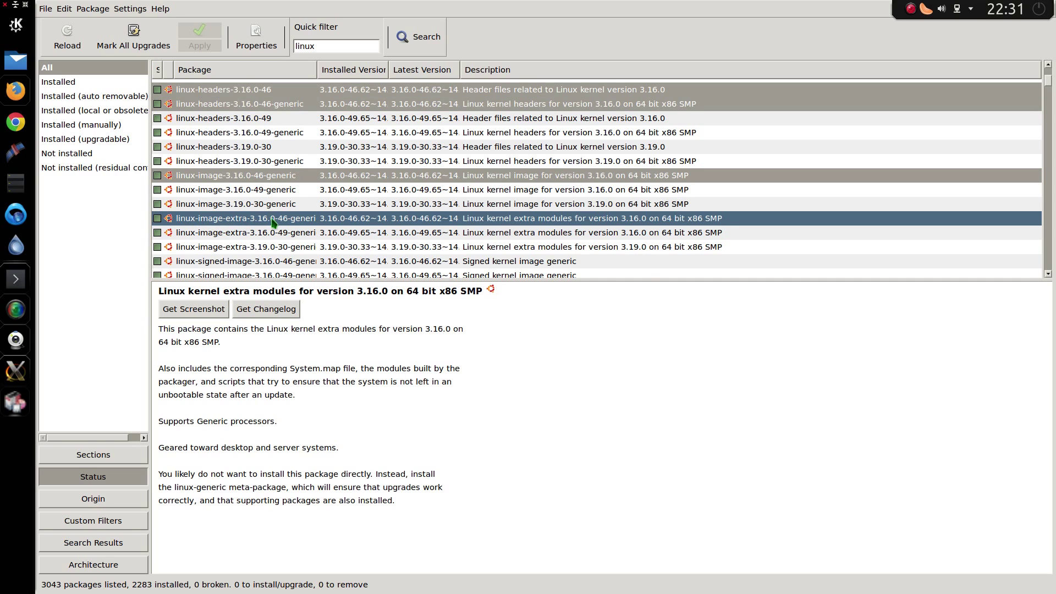
pyautogui.scroll(-1, 274, 223)
pyautogui.keyDown('ctrl'); pyautogui.click(281, 235); pyautogui.keyUp('ctrl')
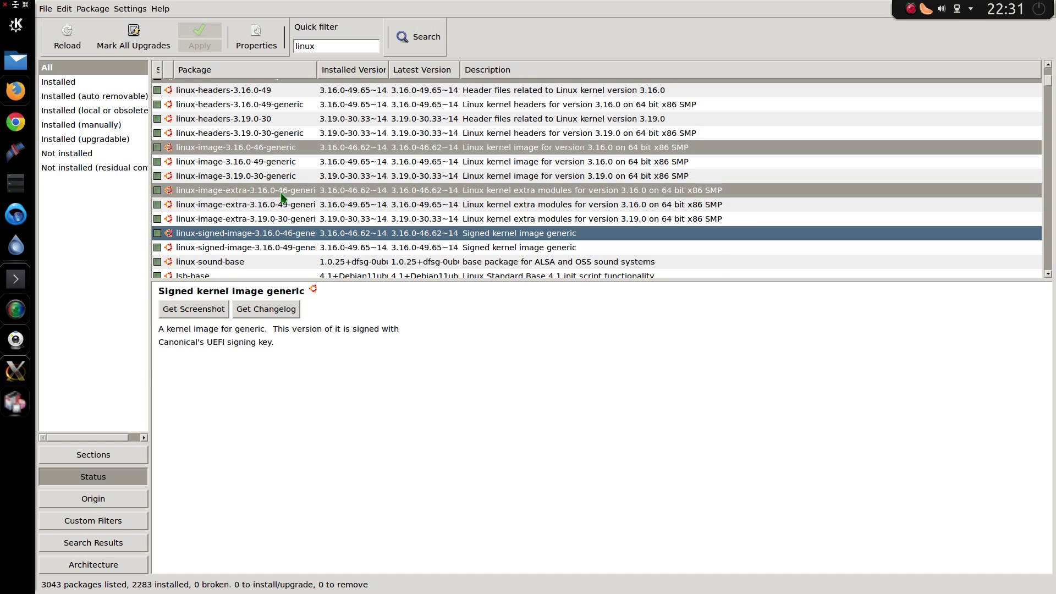
pyautogui.scroll(3, 269, 165)
pyautogui.rightClick(271, 154)
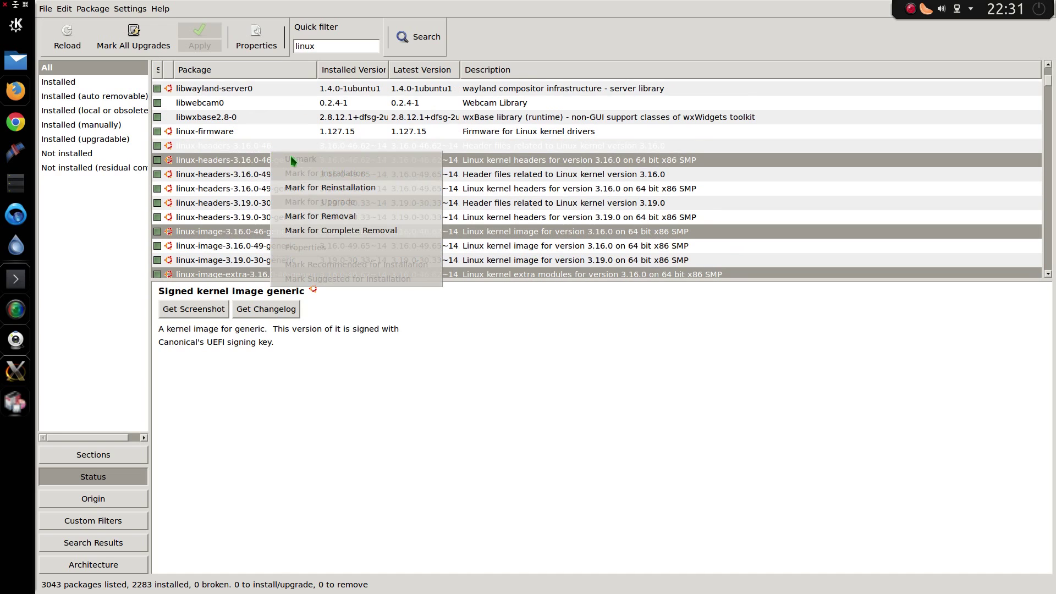
pyautogui.click(336, 230)
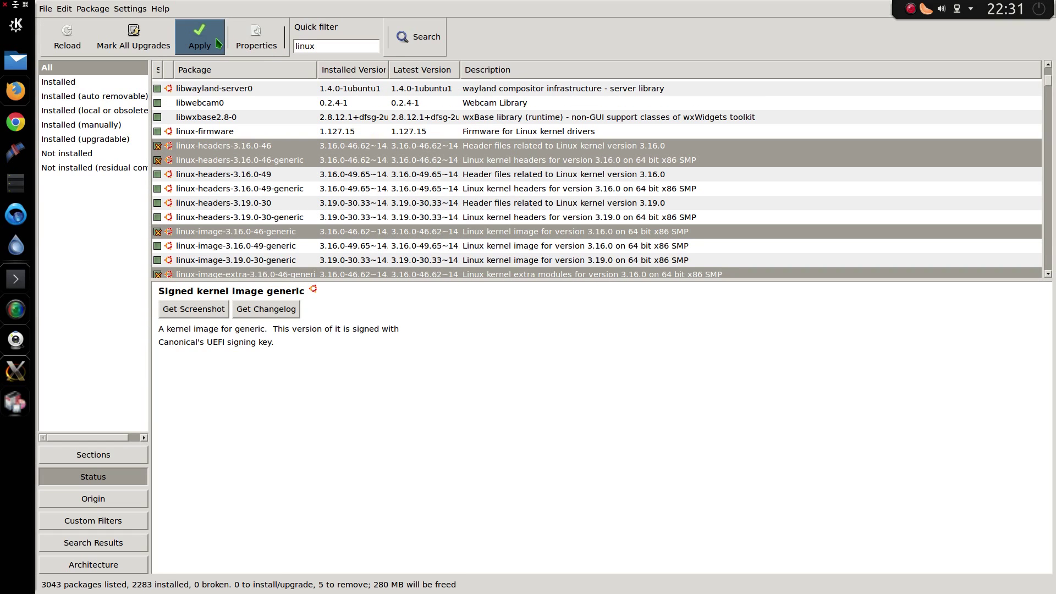
# Apply and confirm removal of the five marked 3.16.0-46 kernel packages.
pyautogui.click(219, 43)
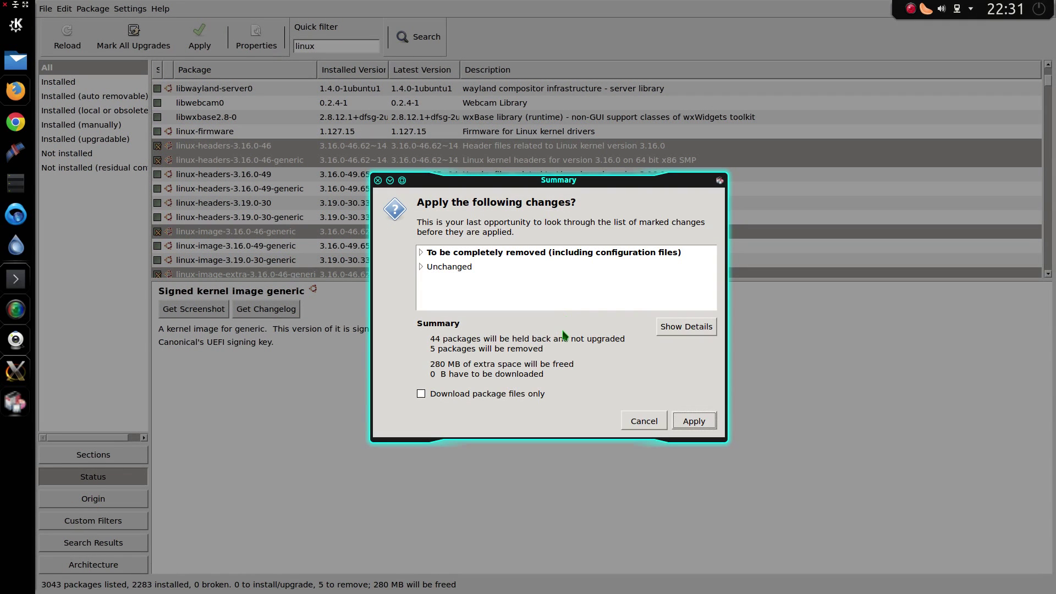
pyautogui.click(693, 421)
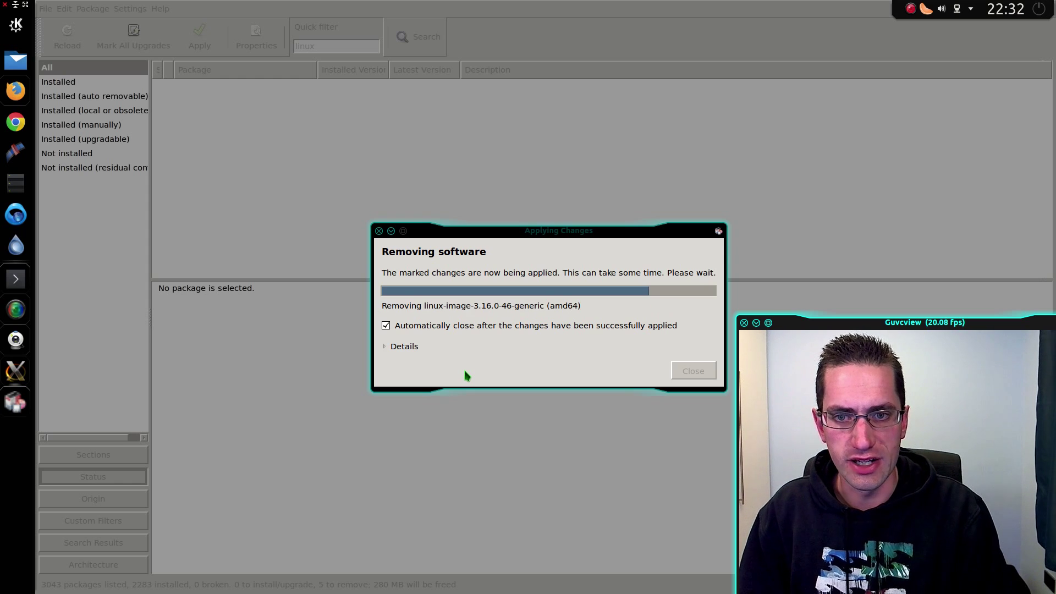